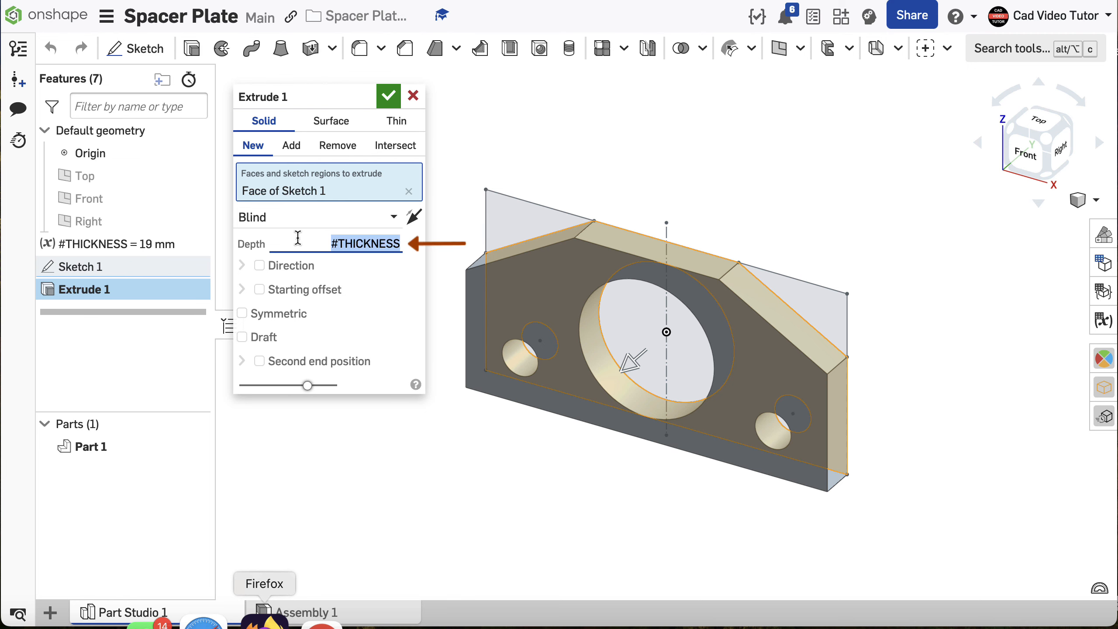
{"action": "key", "text": "Return"}
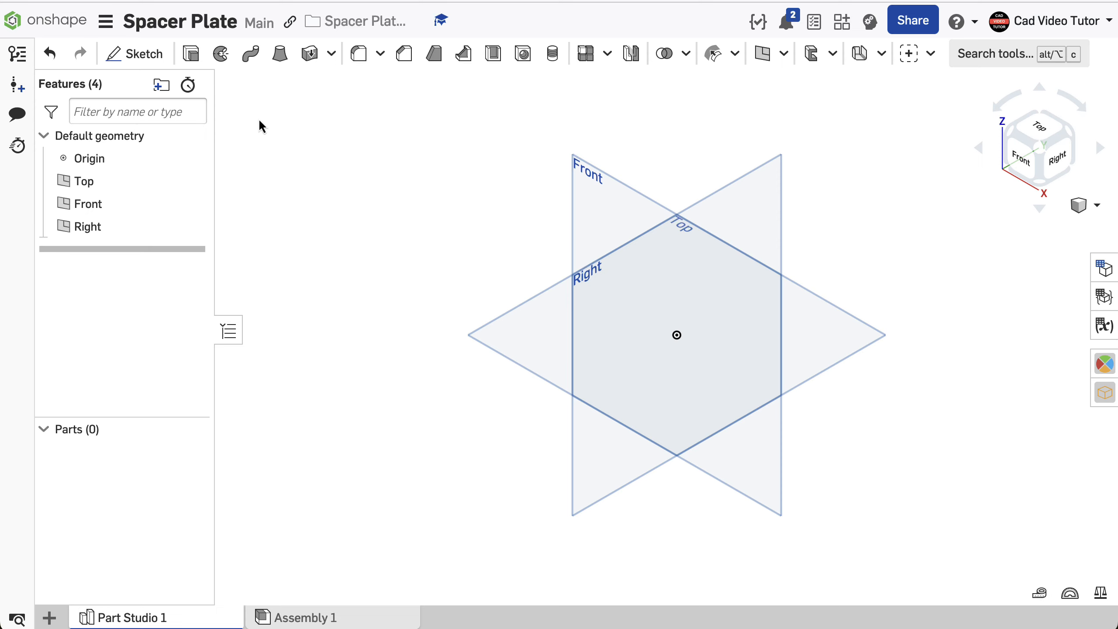
Set the workspace's default length unit to millimeter and its default mass unit to kilogram
{"action": "left_click", "coordinate": [106, 24]}
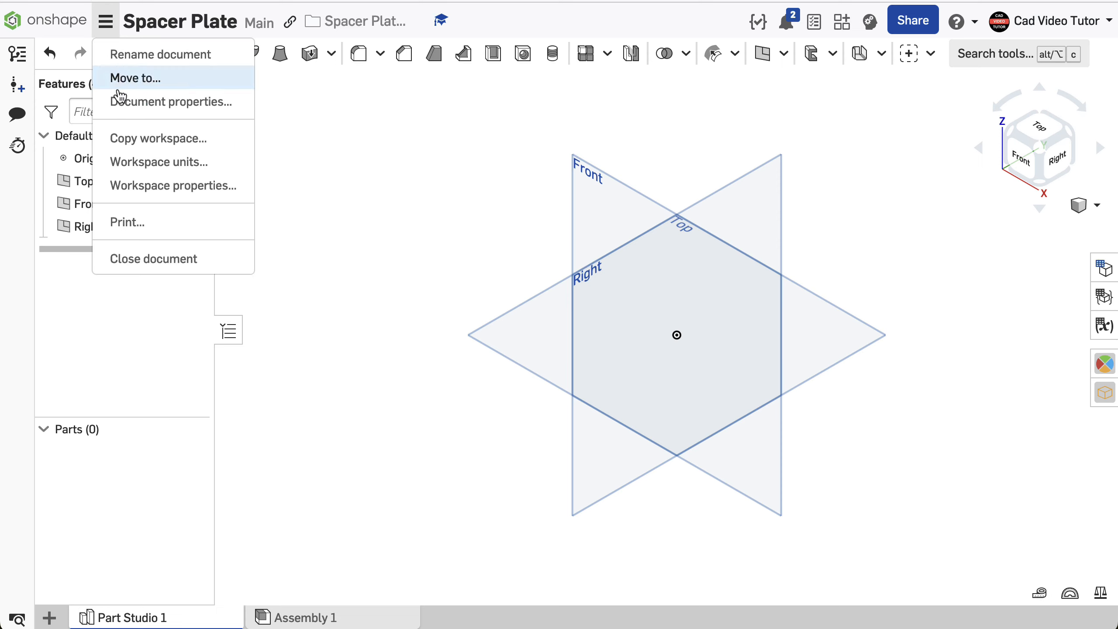
{"action": "left_click", "coordinate": [122, 162]}
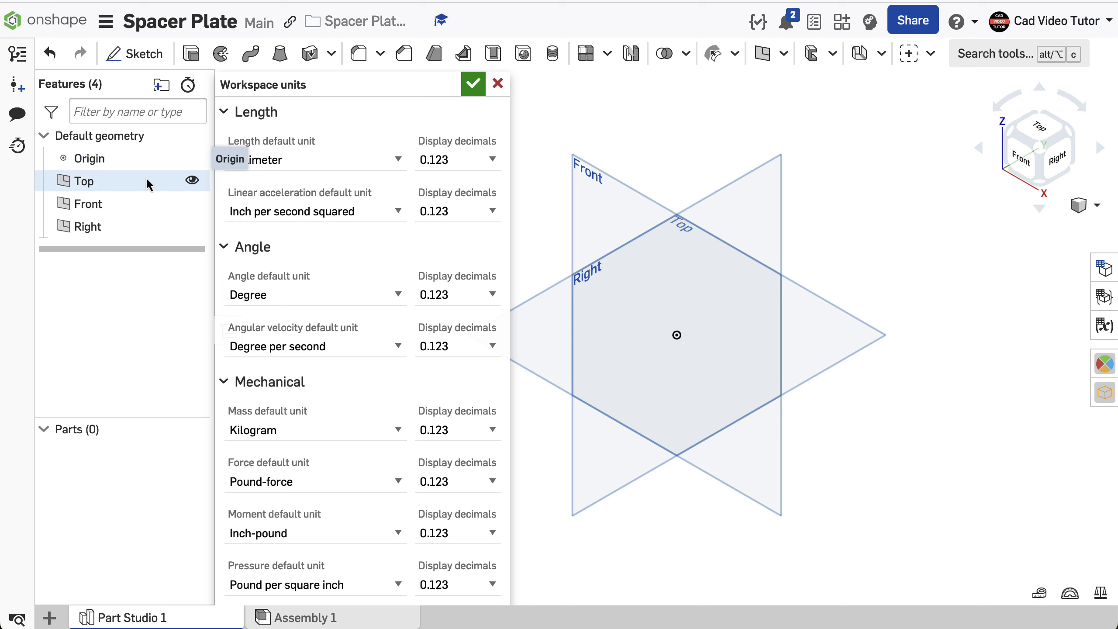
{"action": "left_click", "coordinate": [399, 159]}
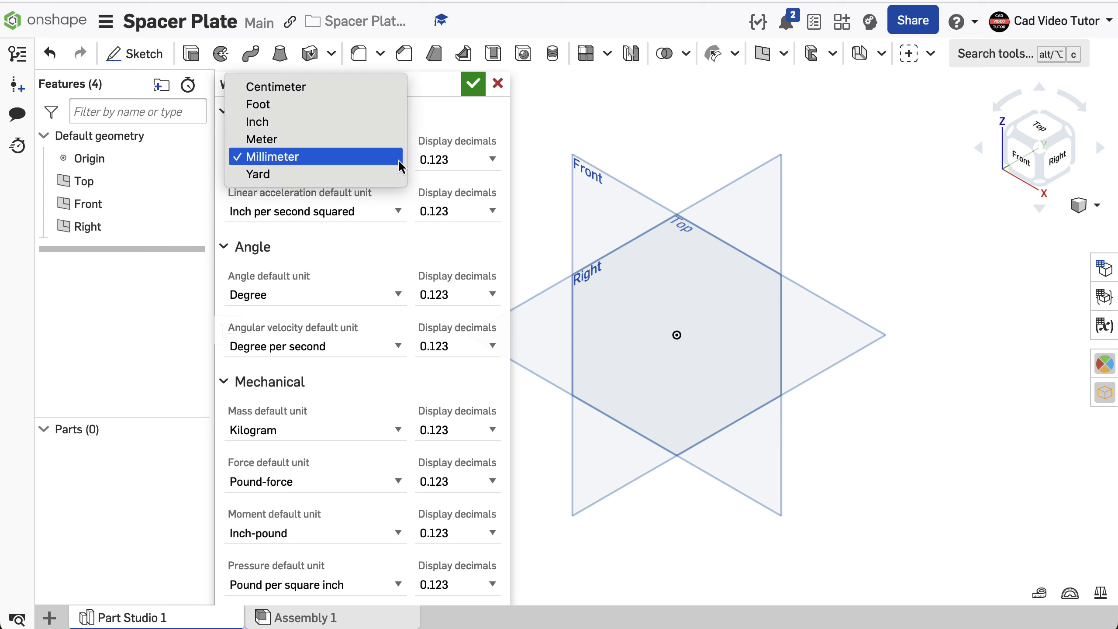
{"action": "left_click", "coordinate": [398, 161]}
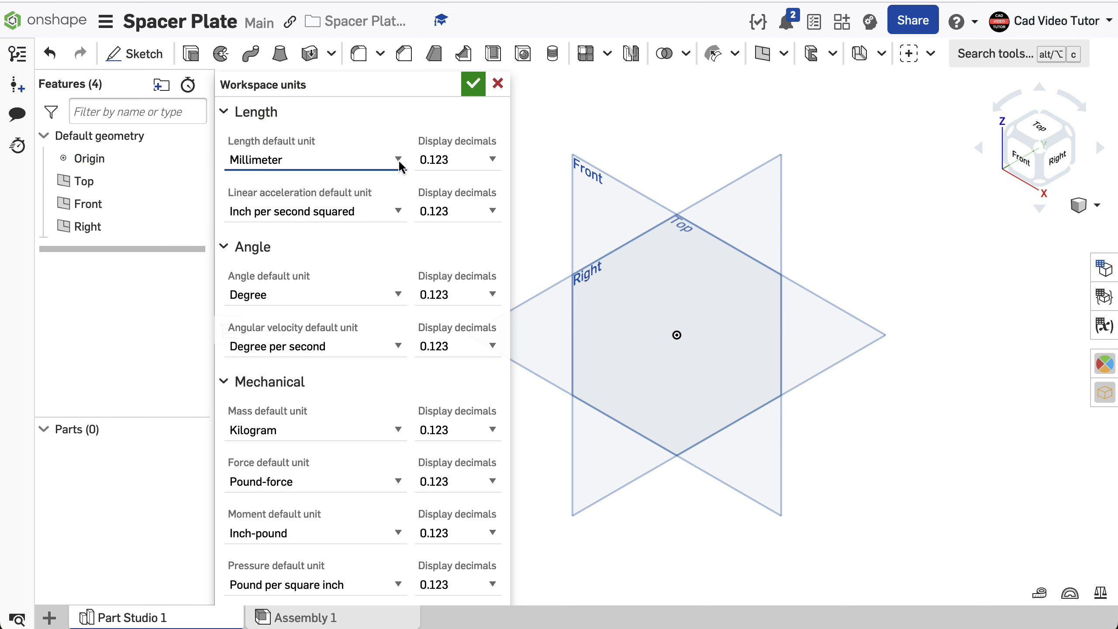
{"action": "left_click", "coordinate": [396, 434]}
{"action": "left_click", "coordinate": [394, 433]}
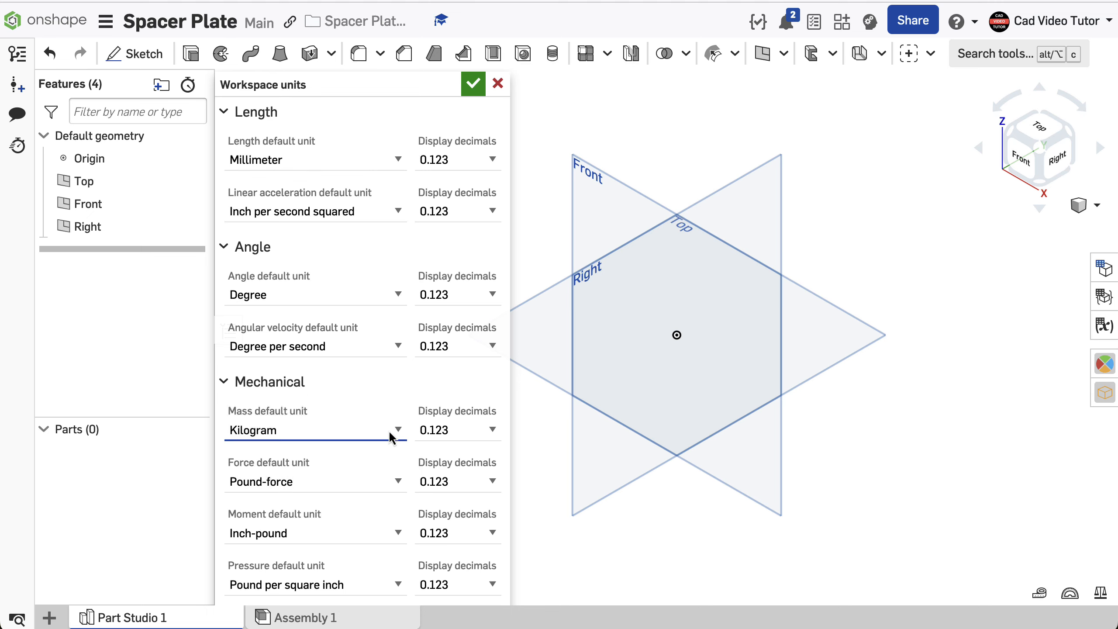
{"action": "left_click", "coordinate": [470, 86]}
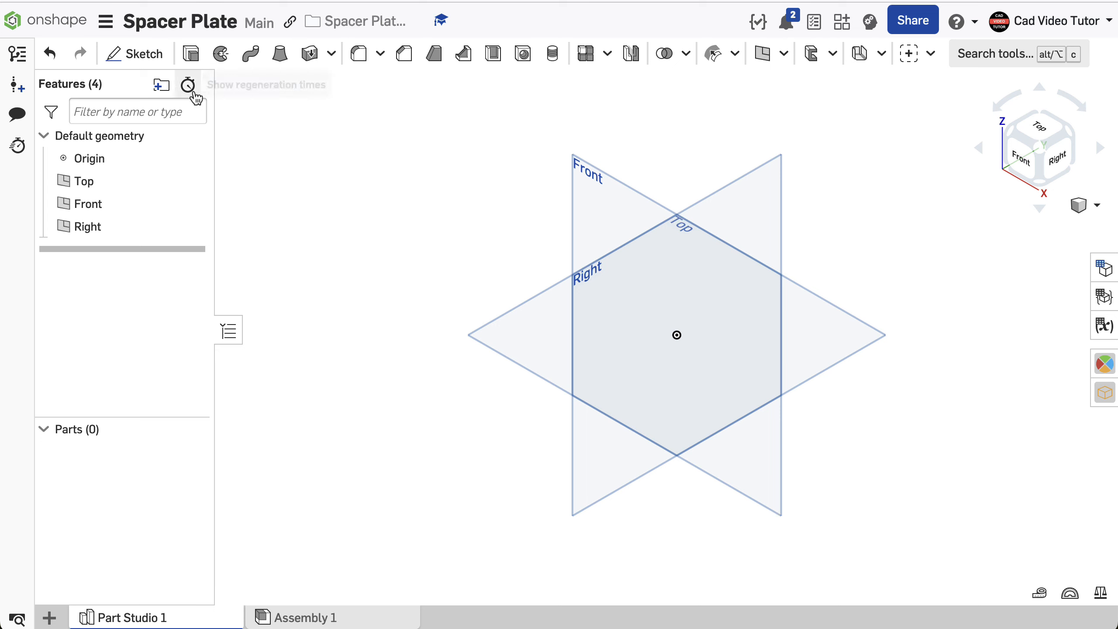
Start a sketch on the Front plane, view it face-on and hide the default planes
{"action": "left_click", "coordinate": [159, 55]}
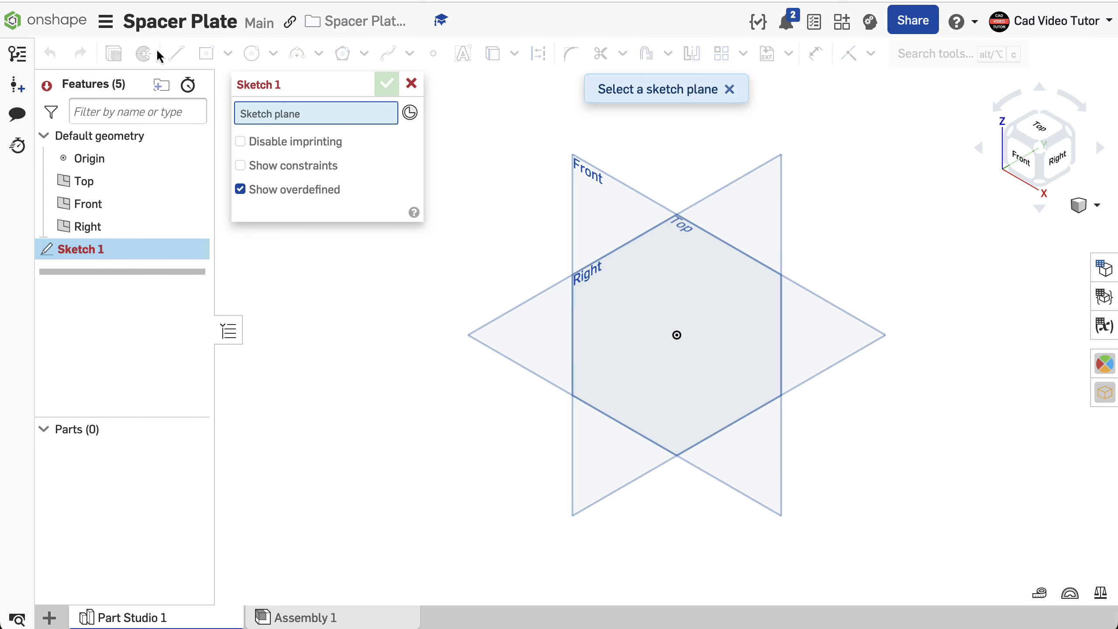
{"action": "left_click", "coordinate": [591, 189]}
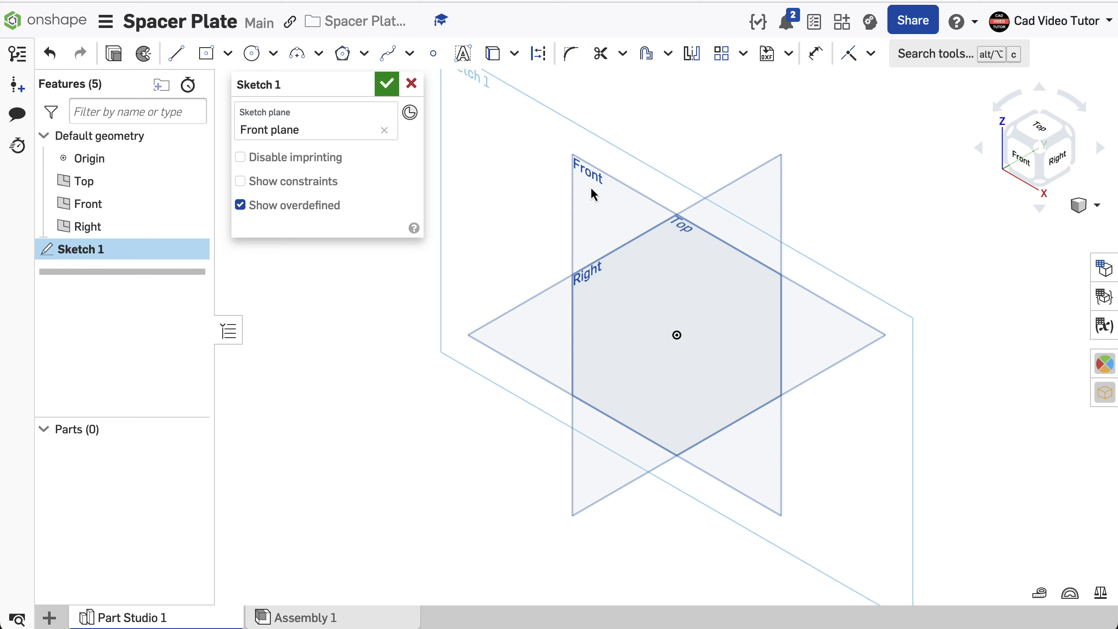
{"action": "key", "text": "n"}
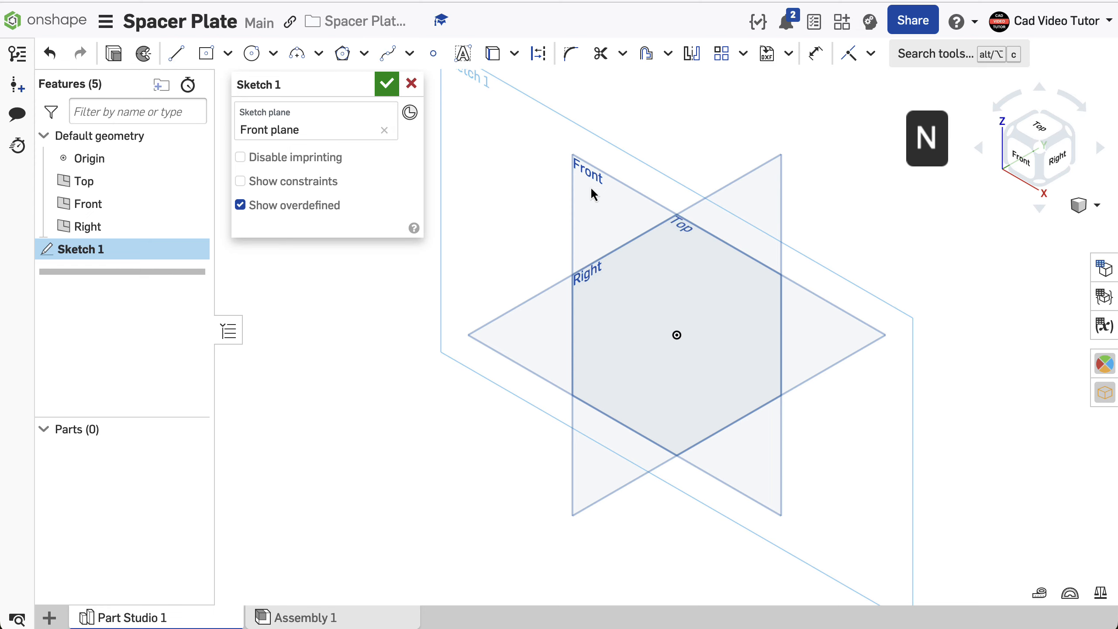
{"action": "key", "text": "p"}
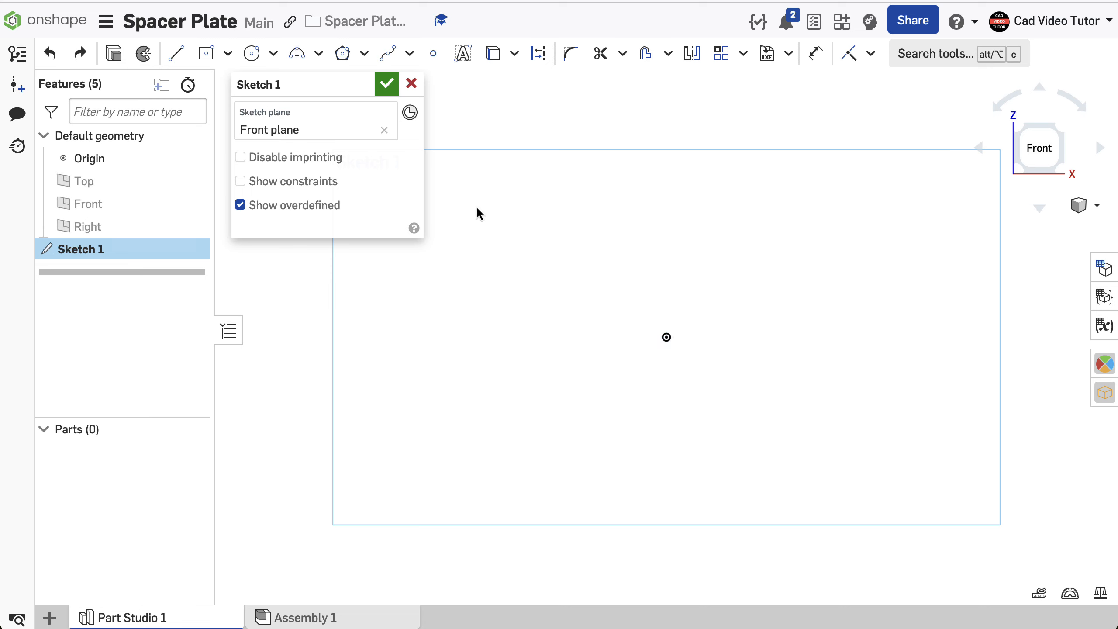
Sketch a center-point rectangle centred on the origin, 200 mm wide and 100 mm high
{"action": "left_click", "coordinate": [230, 55]}
{"action": "left_click", "coordinate": [228, 112]}
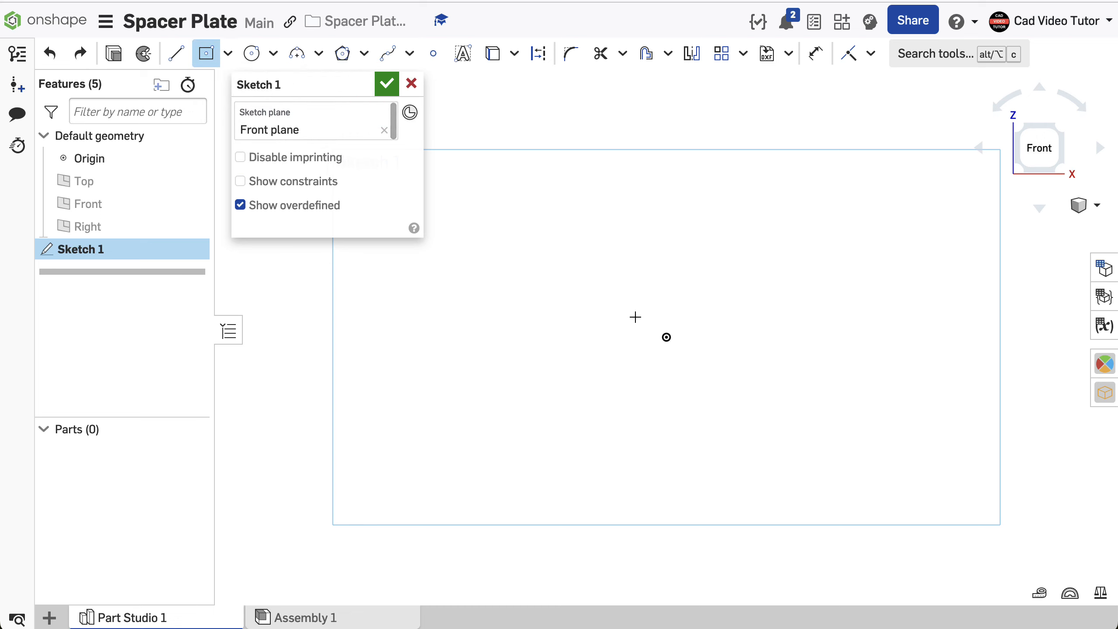
{"action": "left_click", "coordinate": [664, 338]}
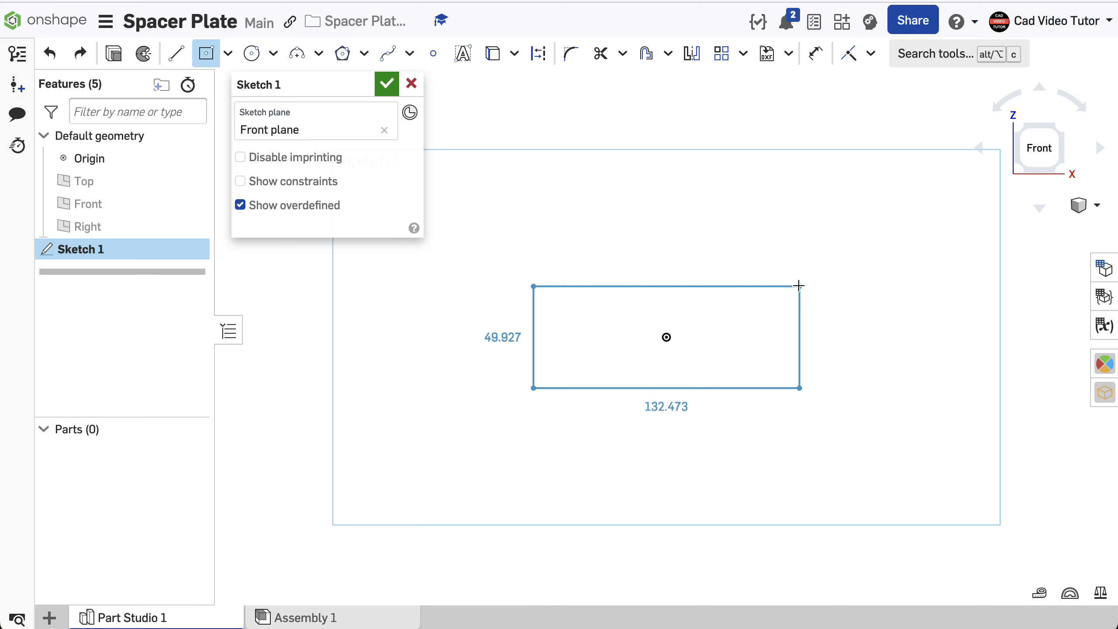
{"action": "left_click", "coordinate": [817, 256]}
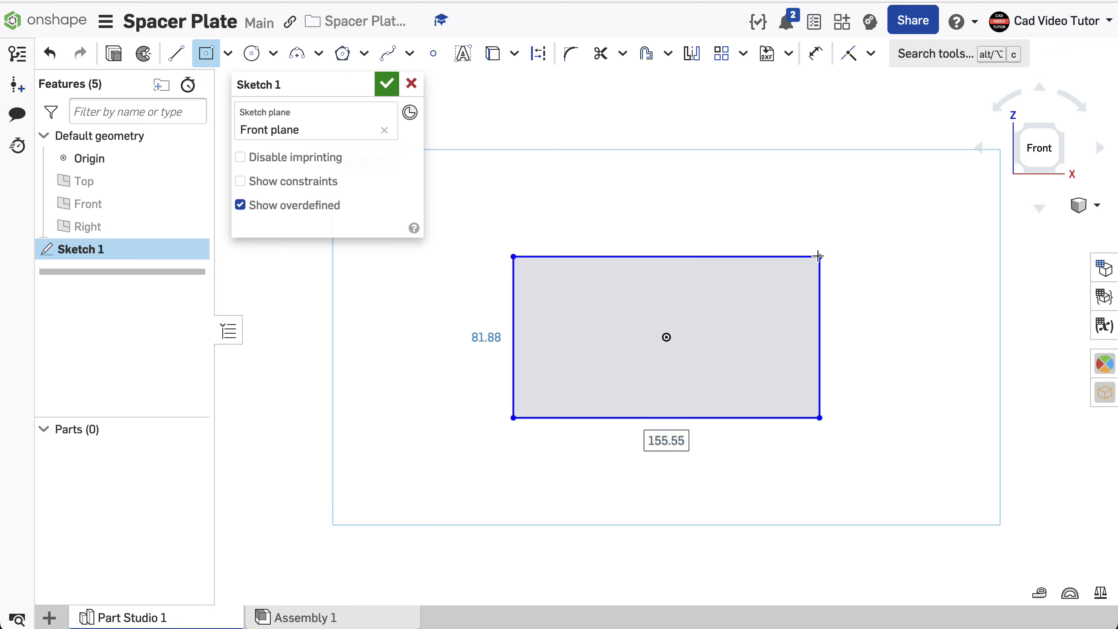
{"action": "type", "text": "200"}
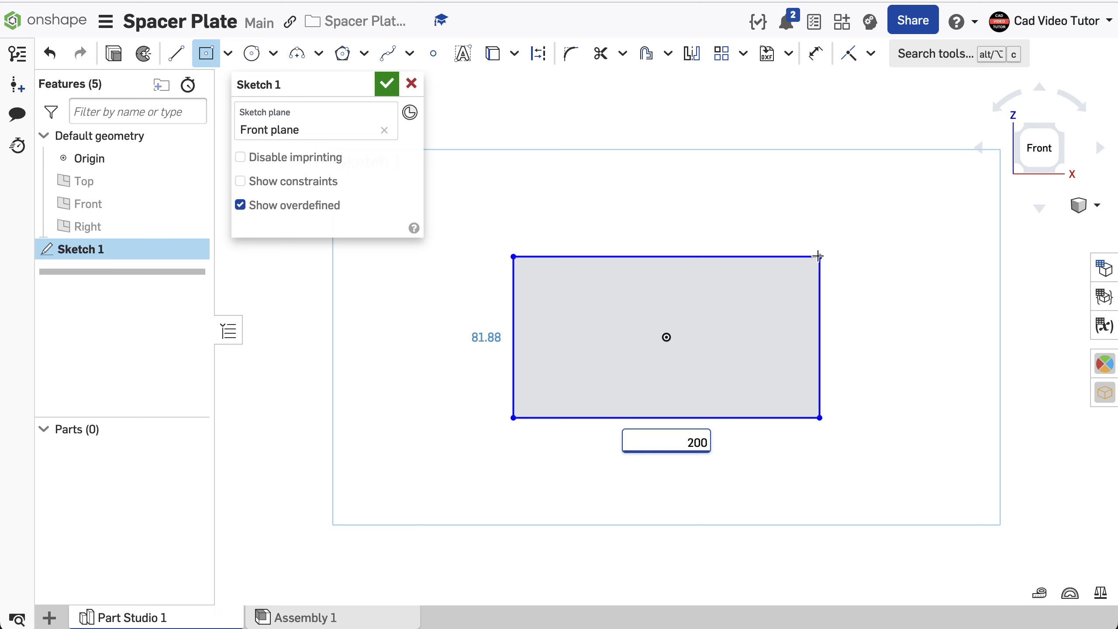
{"action": "key", "text": "Return"}
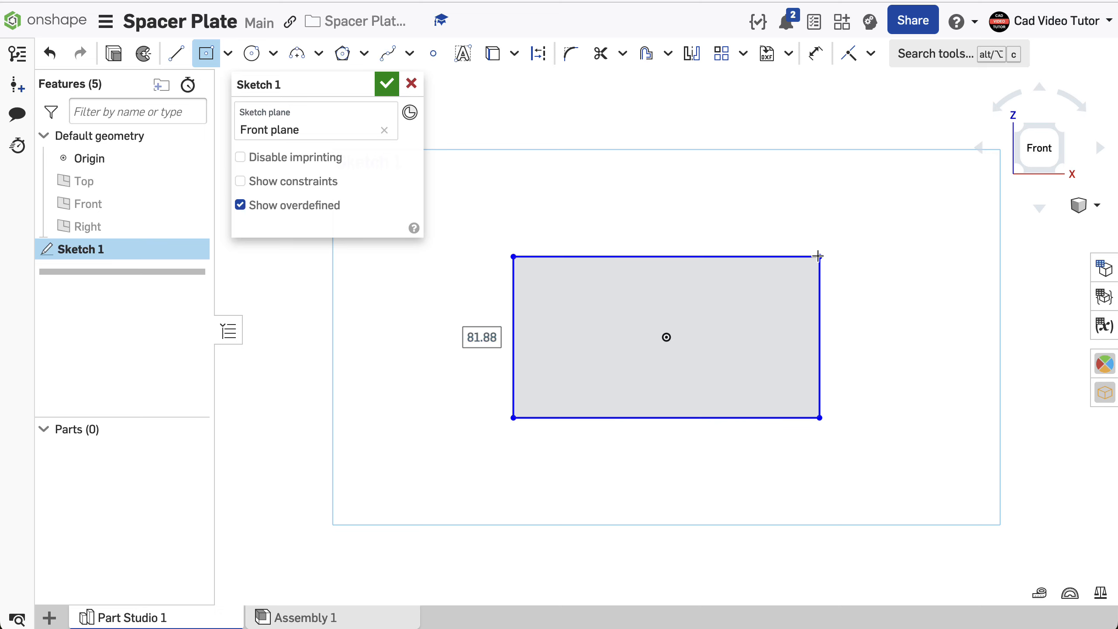
{"action": "key", "text": "Return"}
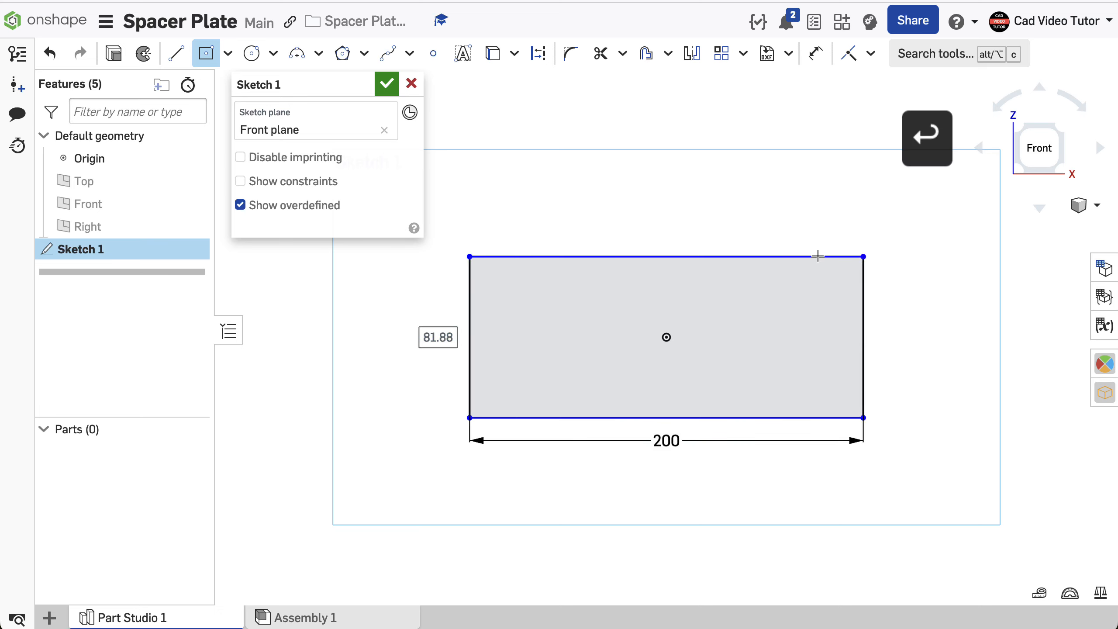
{"action": "type", "text": "100"}
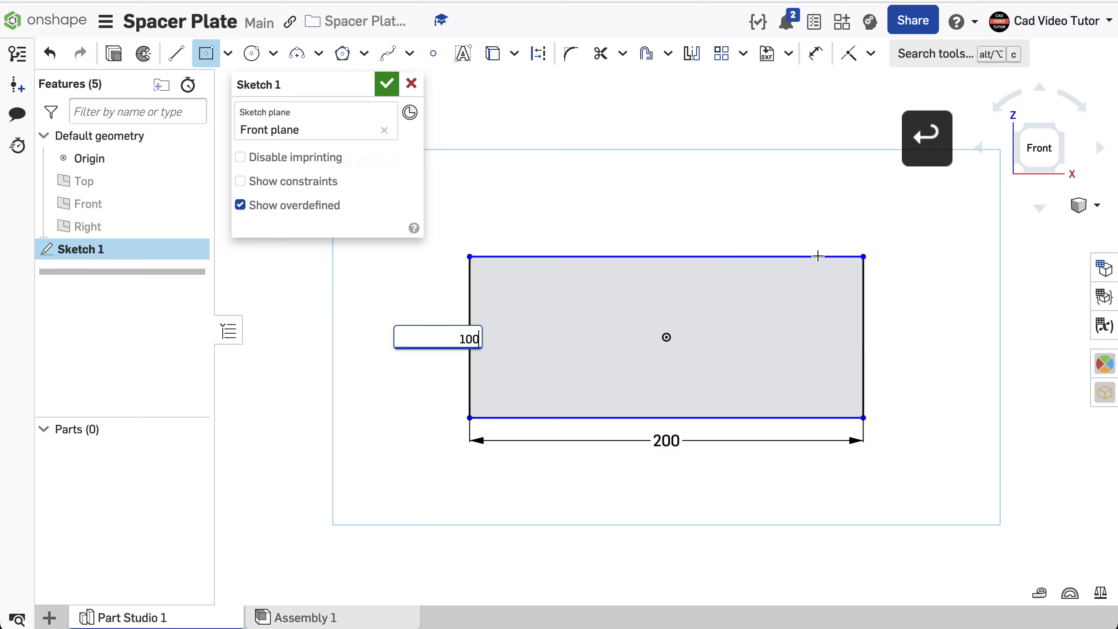
{"action": "key", "text": "Return"}
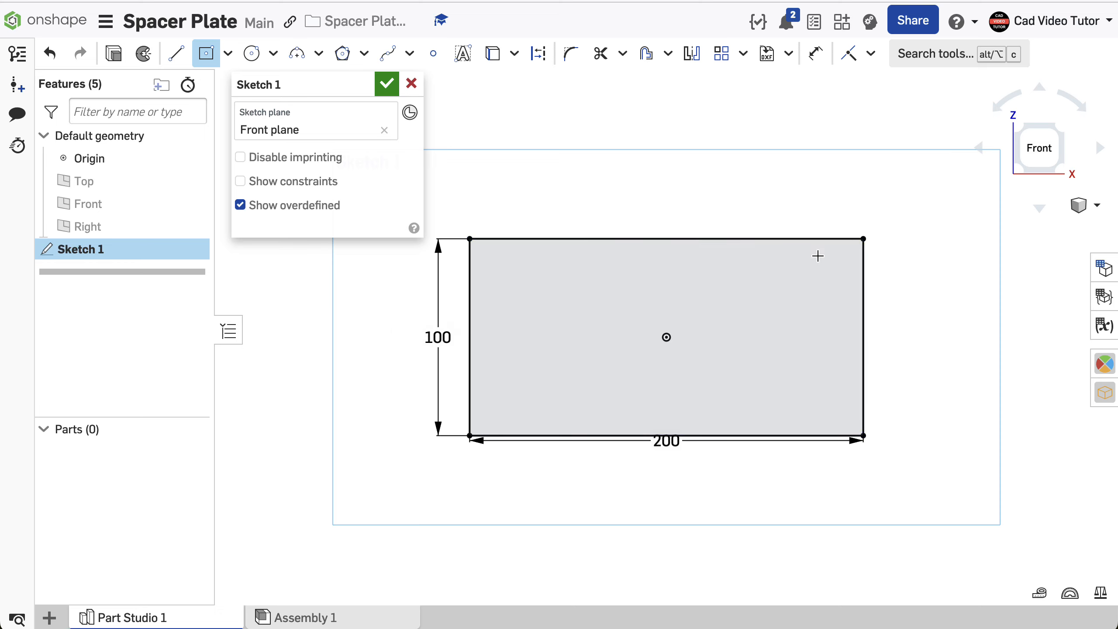
{"action": "key", "text": "Return"}
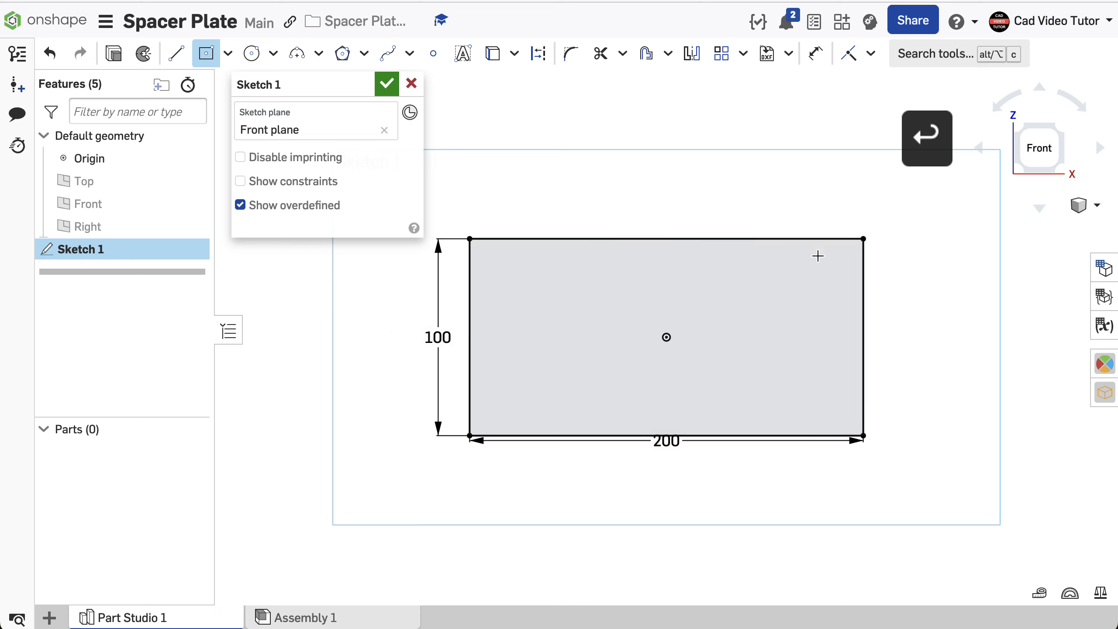
{"action": "key", "text": "Escape"}
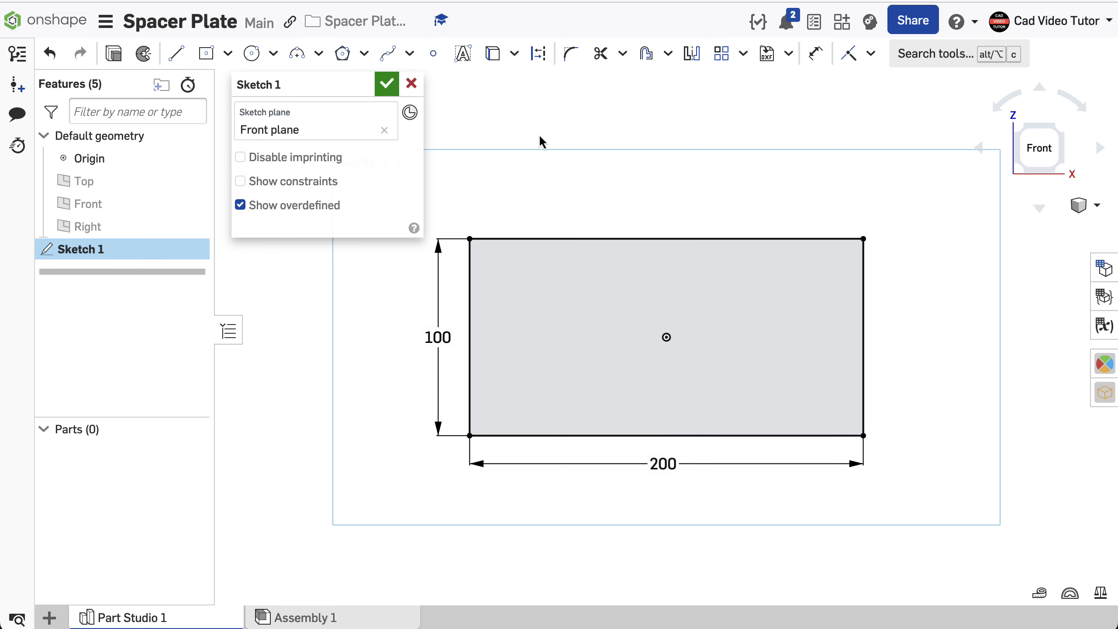
Sketch a center-point circle of 75 mm diameter centred on the origin
{"action": "left_click", "coordinate": [274, 60]}
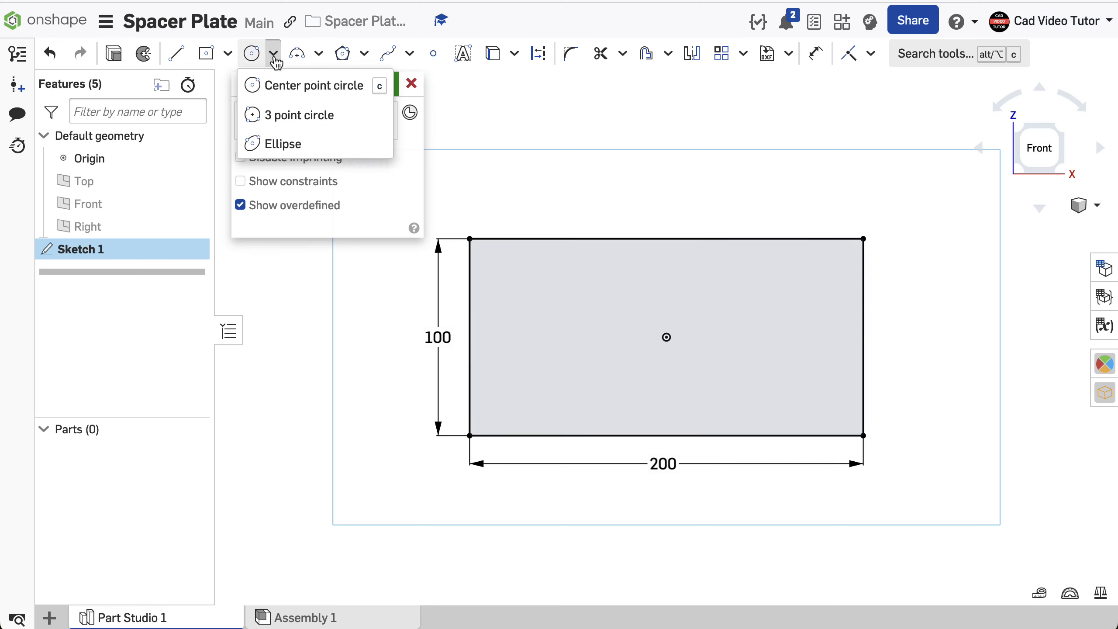
{"action": "left_click", "coordinate": [277, 87]}
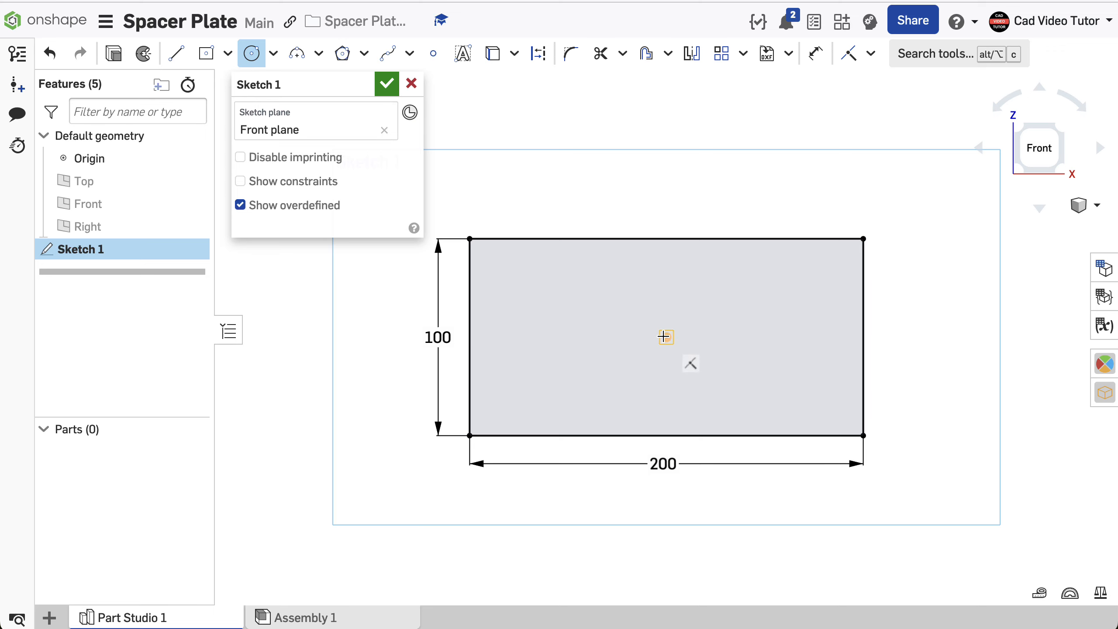
{"action": "left_click", "coordinate": [663, 337]}
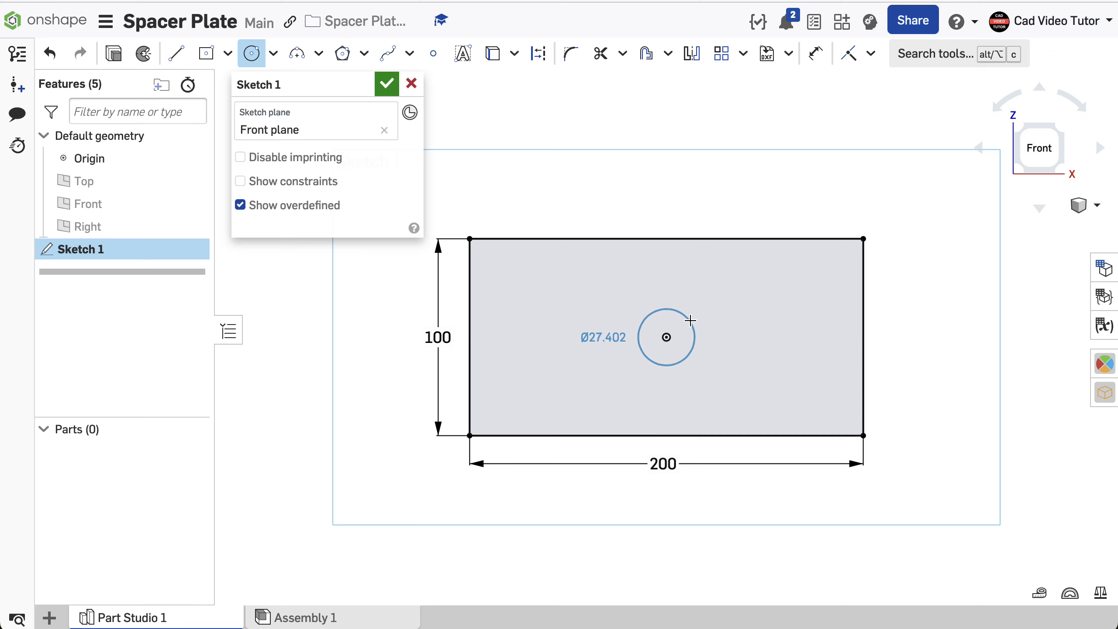
{"action": "left_click", "coordinate": [703, 313]}
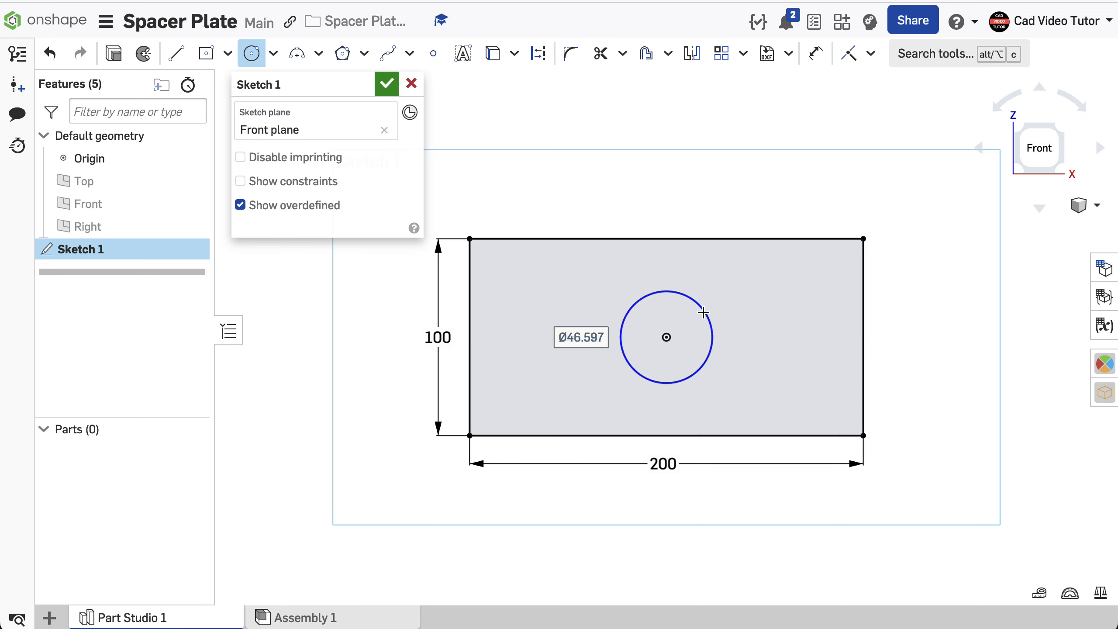
{"action": "type", "text": "75"}
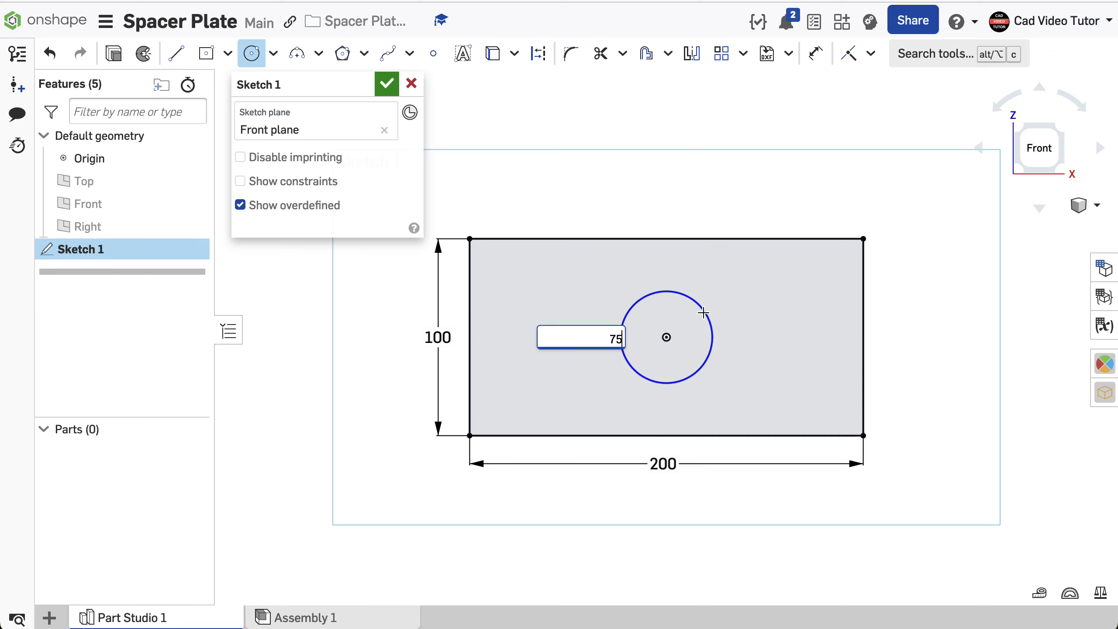
{"action": "key", "text": "Return"}
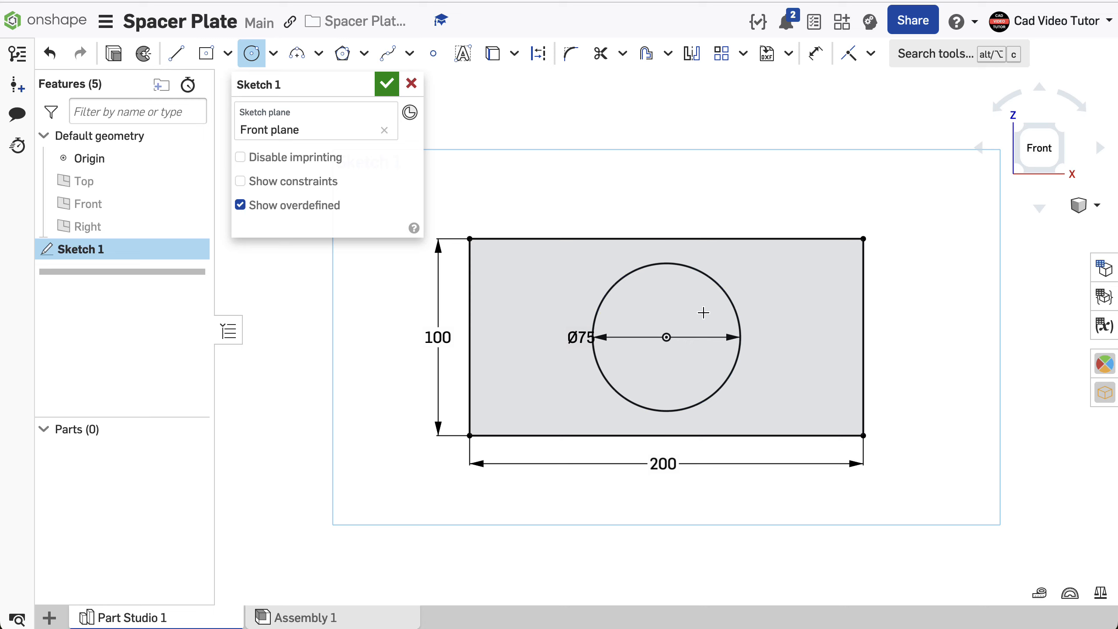
Sketch a 20 mm diameter circle inside the rectangle near its lower-right corner
{"action": "left_click", "coordinate": [798, 389]}
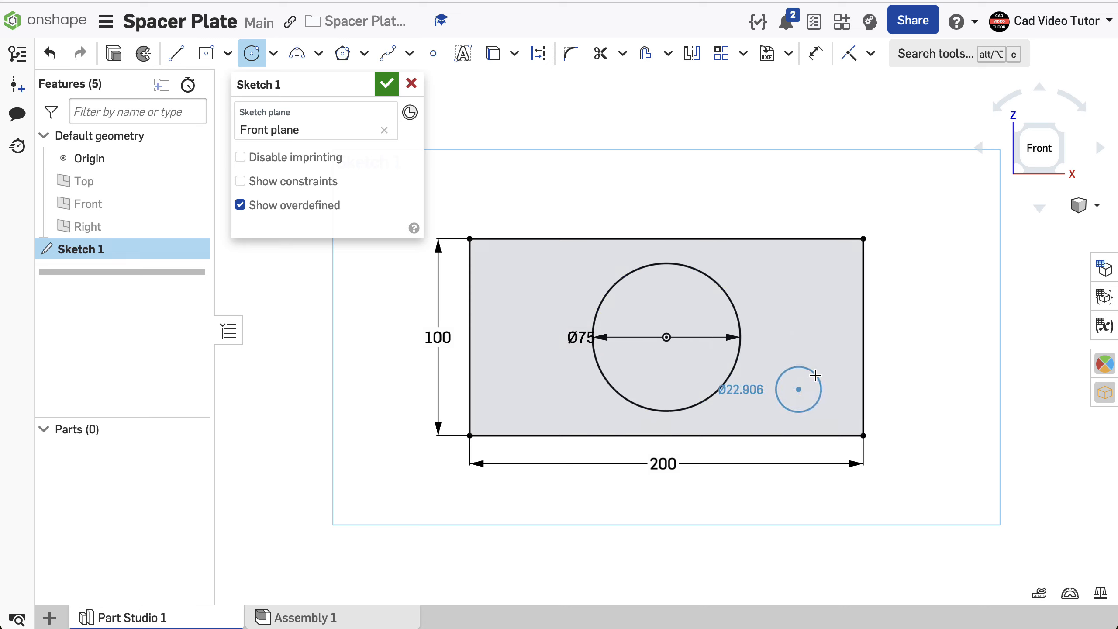
{"action": "left_click", "coordinate": [818, 374]}
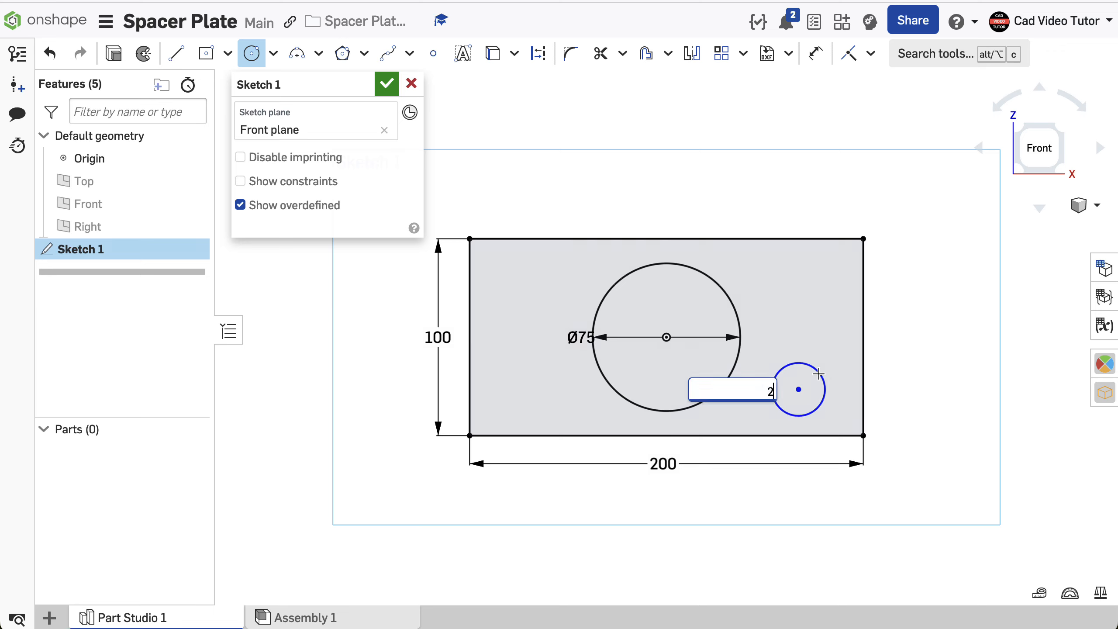
{"action": "type", "text": "20"}
{"action": "key", "text": "Return"}
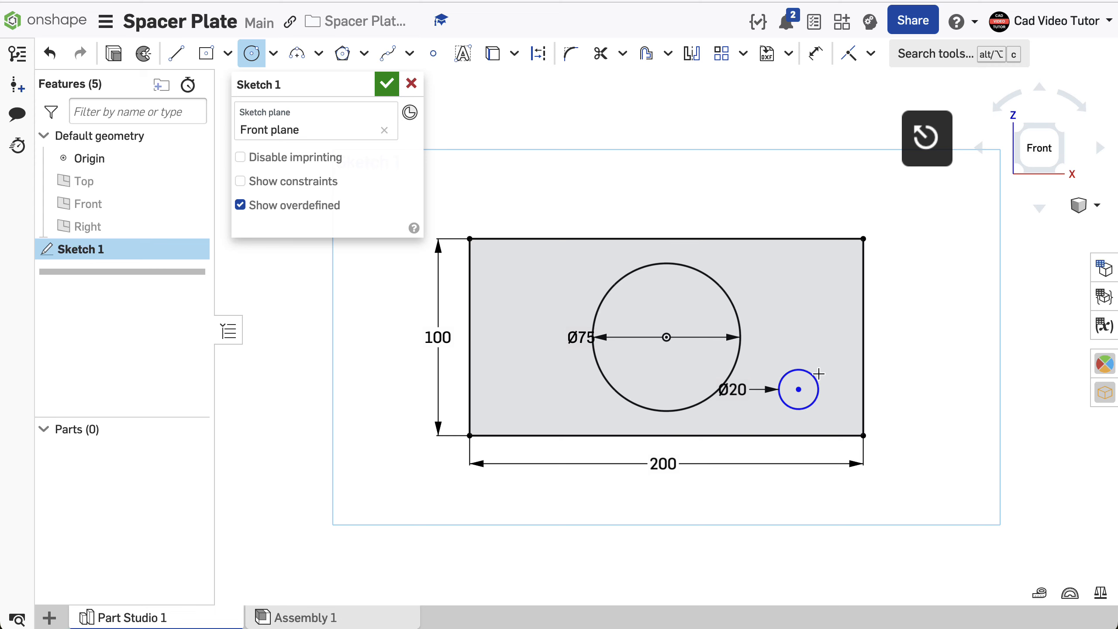
{"action": "key", "text": "Escape"}
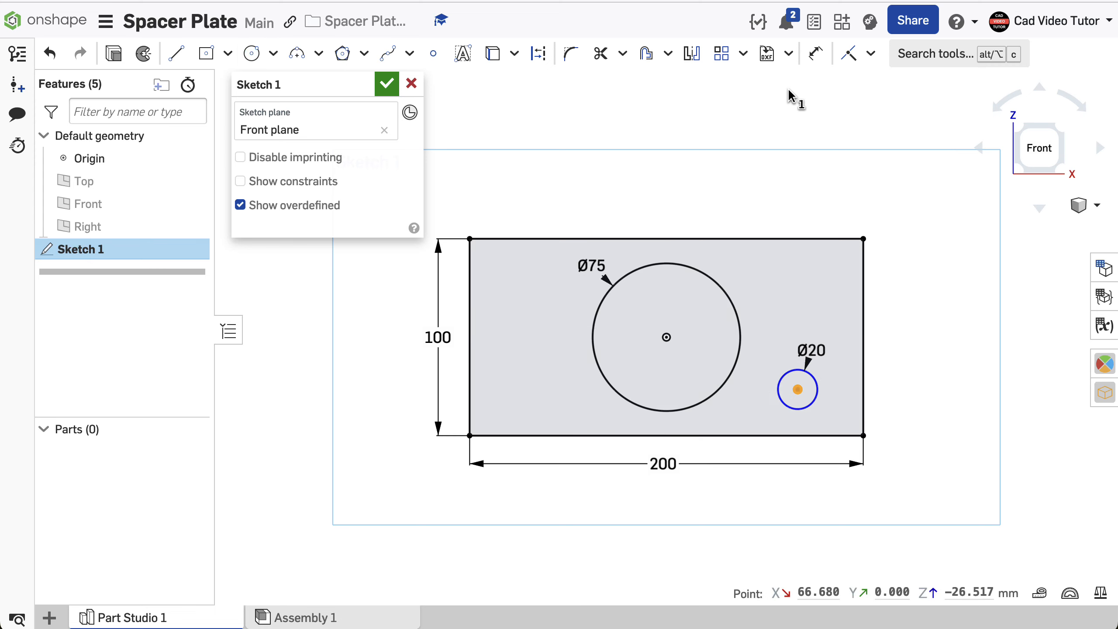
Dimension the small circle's centre 30 mm horizontally from the rectangle's right edge
{"action": "left_click", "coordinate": [814, 55]}
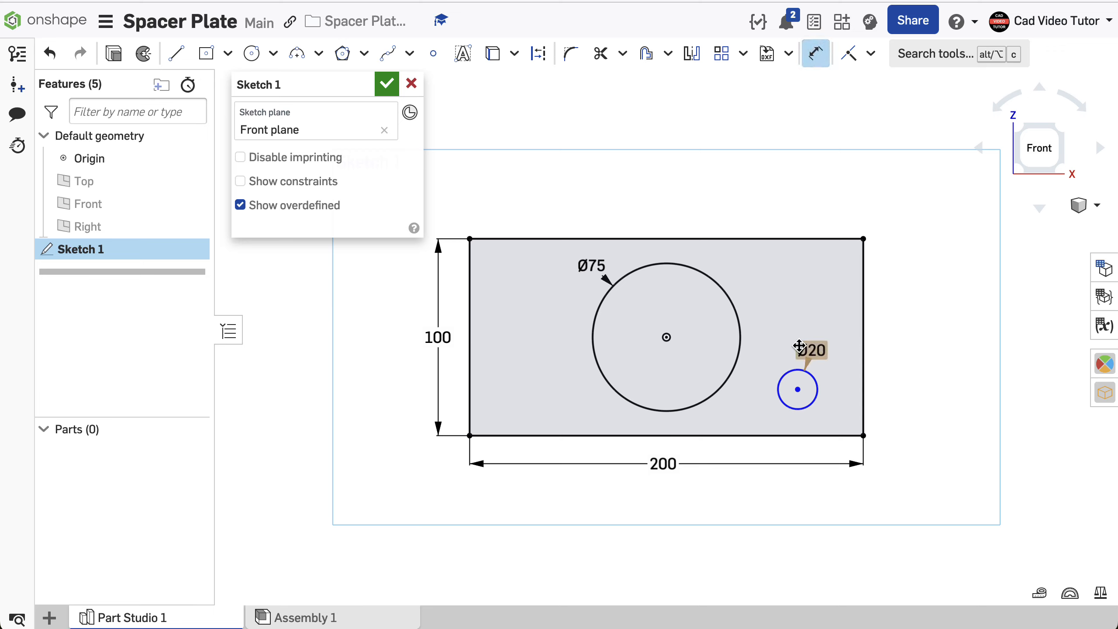
{"action": "left_click", "coordinate": [795, 392]}
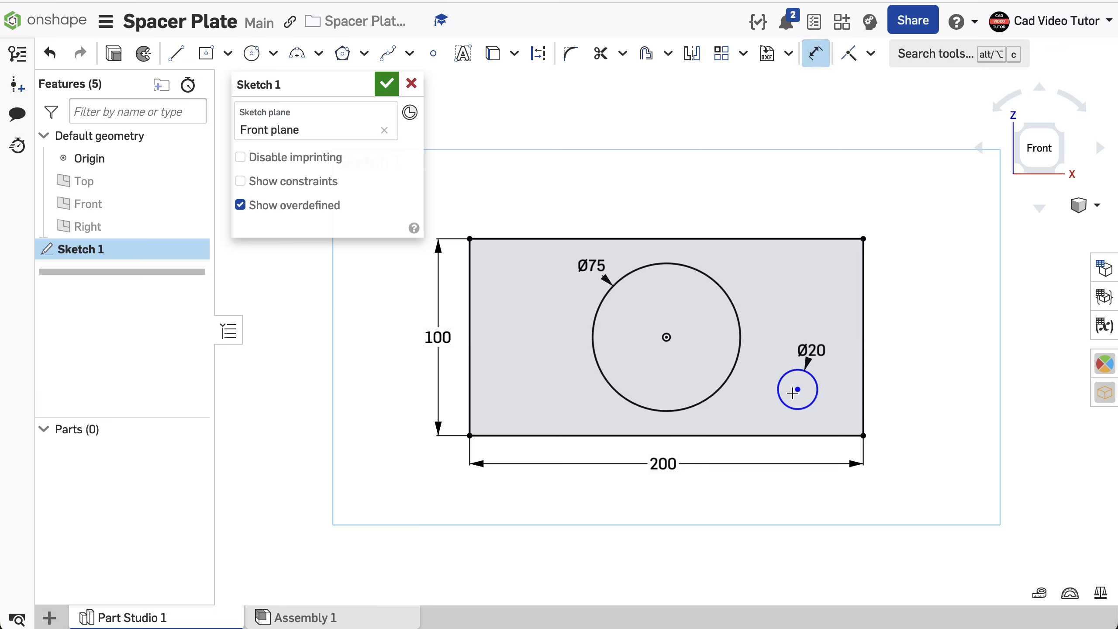
{"action": "left_click", "coordinate": [861, 387]}
{"action": "left_click", "coordinate": [764, 450]}
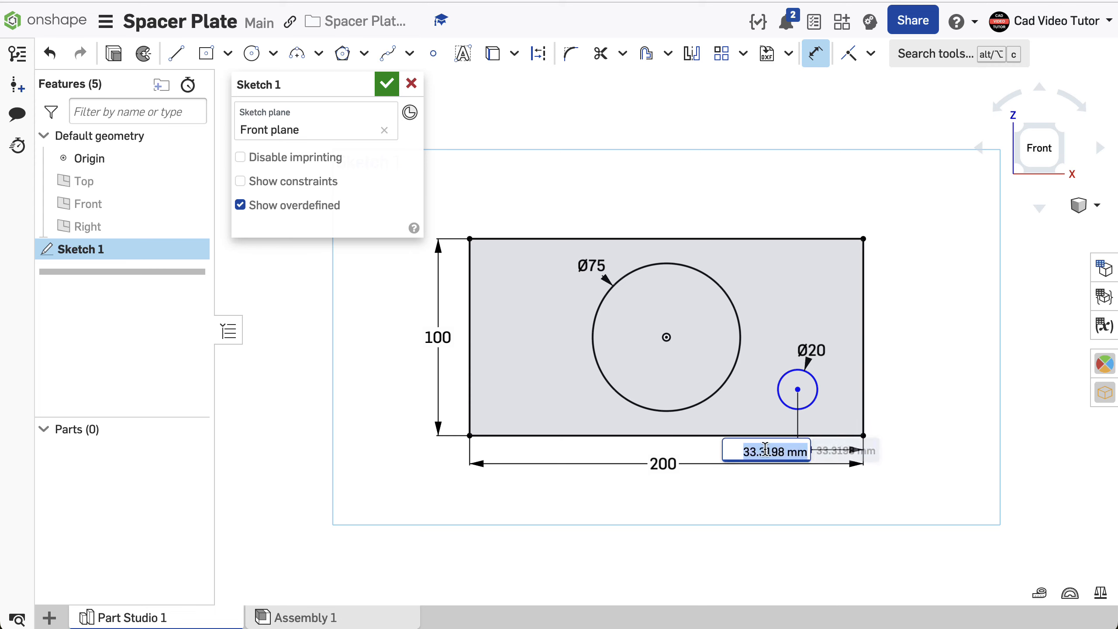
{"action": "type", "text": "30"}
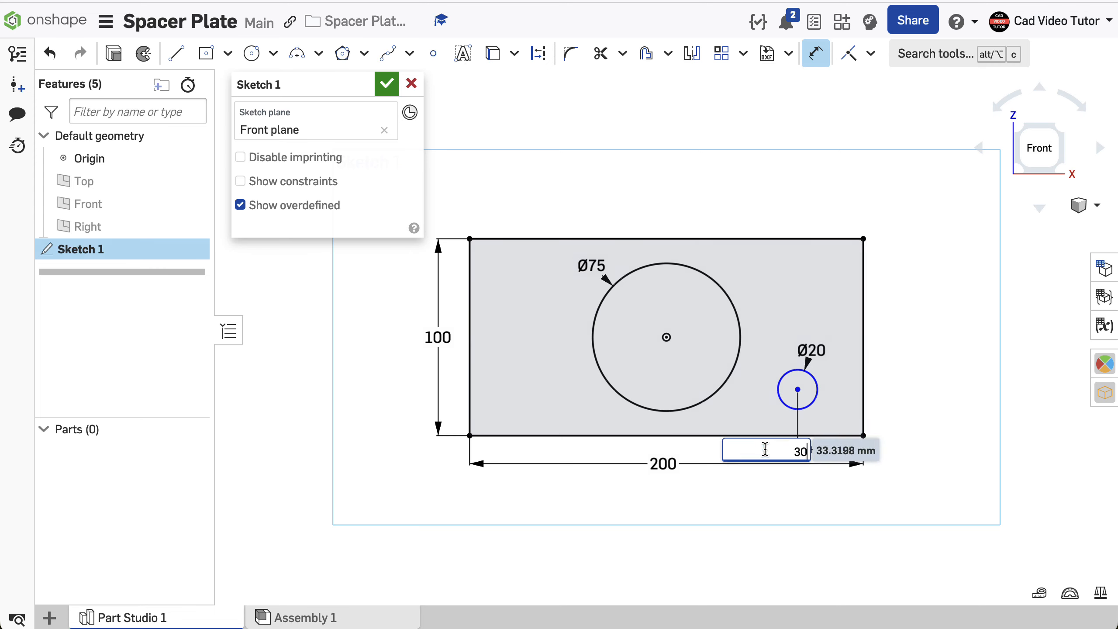
{"action": "key", "text": "Return"}
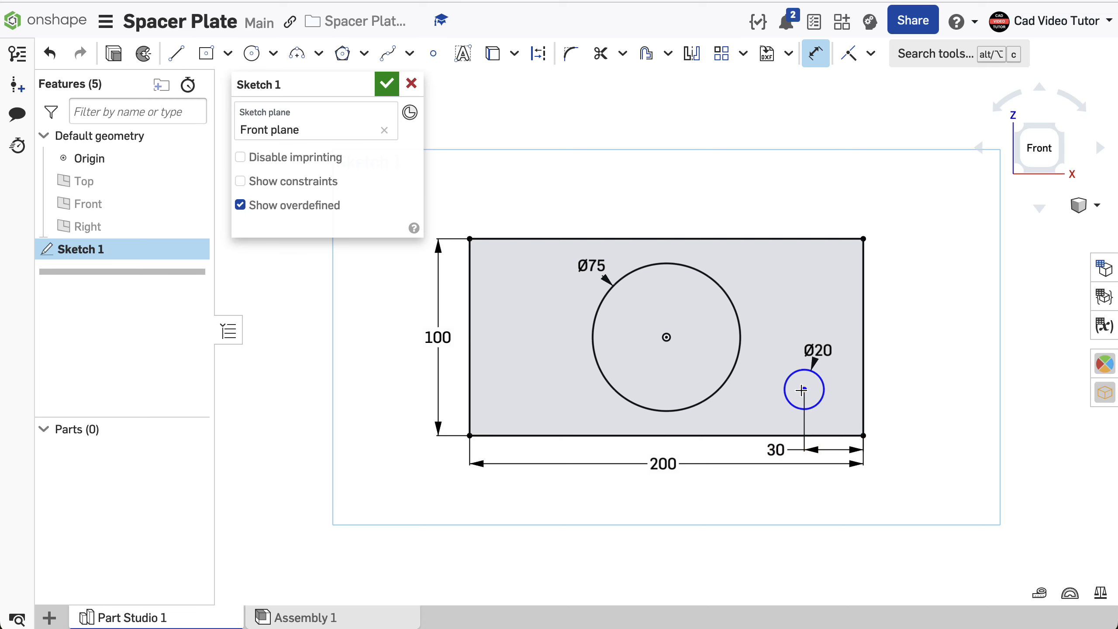
Dimension the small circle's centre 25 mm vertically from the rectangle's bottom edge
{"action": "left_click", "coordinate": [821, 435]}
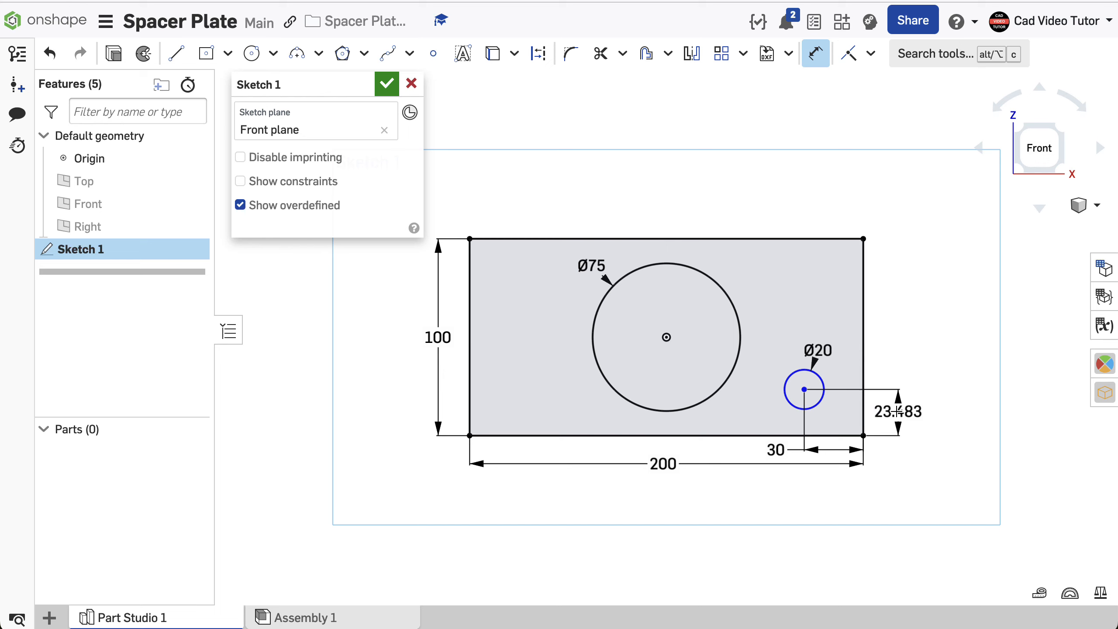
{"action": "left_click", "coordinate": [897, 411]}
{"action": "type", "text": "25"}
{"action": "key", "text": "Return"}
{"action": "key", "text": "Escape"}
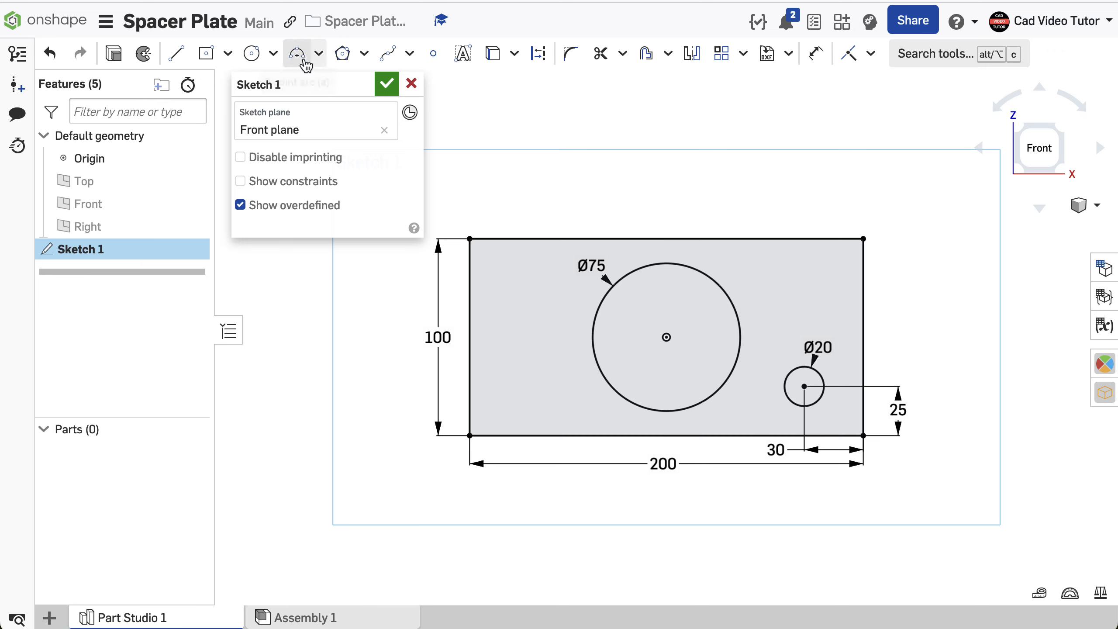
Sketch a diagonal line about 59 mm long across the rectangle's upper-right corner, from the top edge to the right edge
{"action": "left_click", "coordinate": [184, 57]}
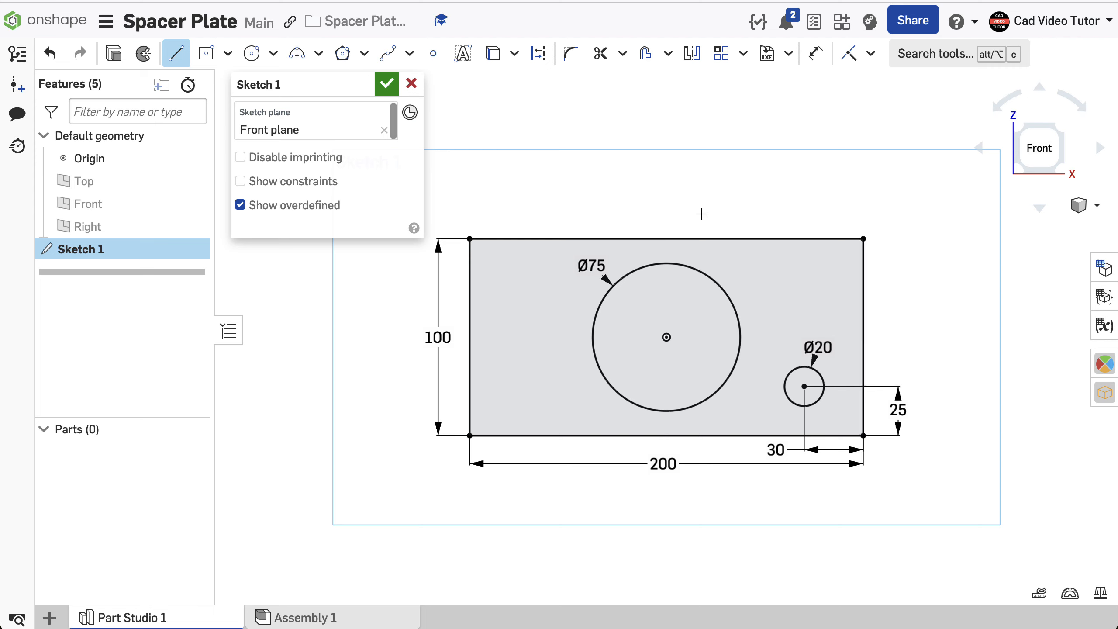
{"action": "left_click", "coordinate": [760, 238]}
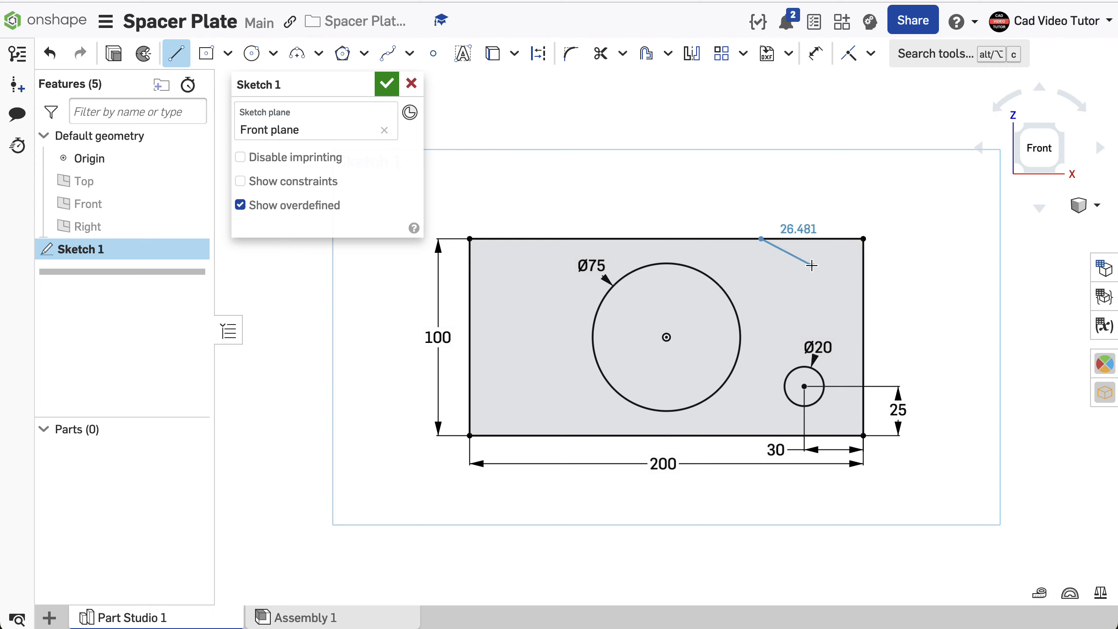
{"action": "left_click", "coordinate": [859, 293]}
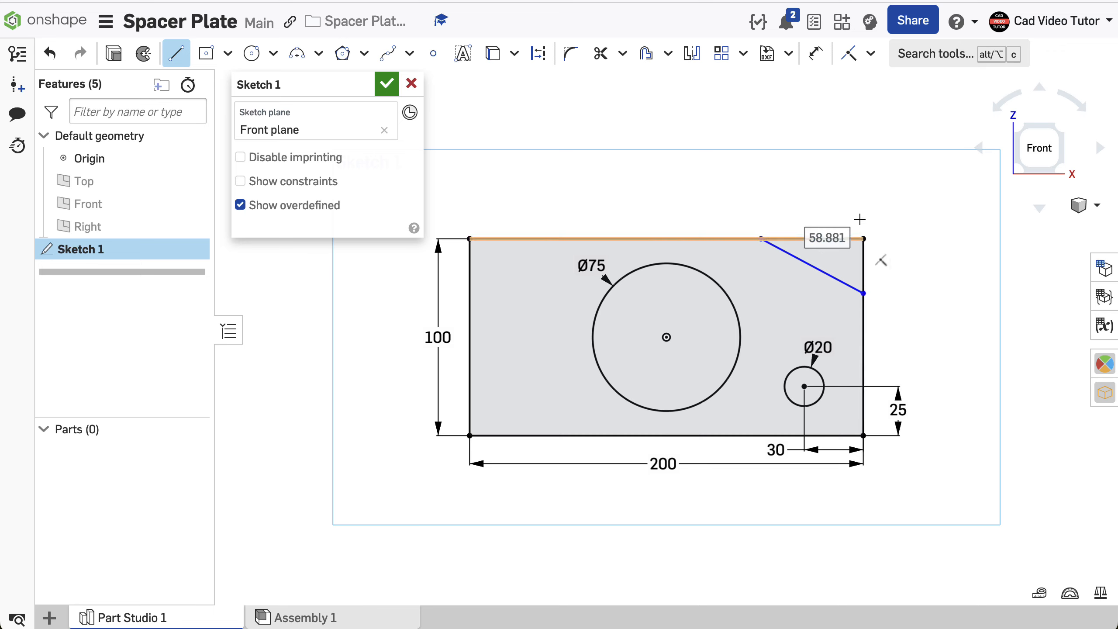
Dimension the diagonal line's endpoints from the upper-right corner, 60 mm along the top edge and 35 mm down the right edge
{"action": "left_click", "coordinate": [815, 54]}
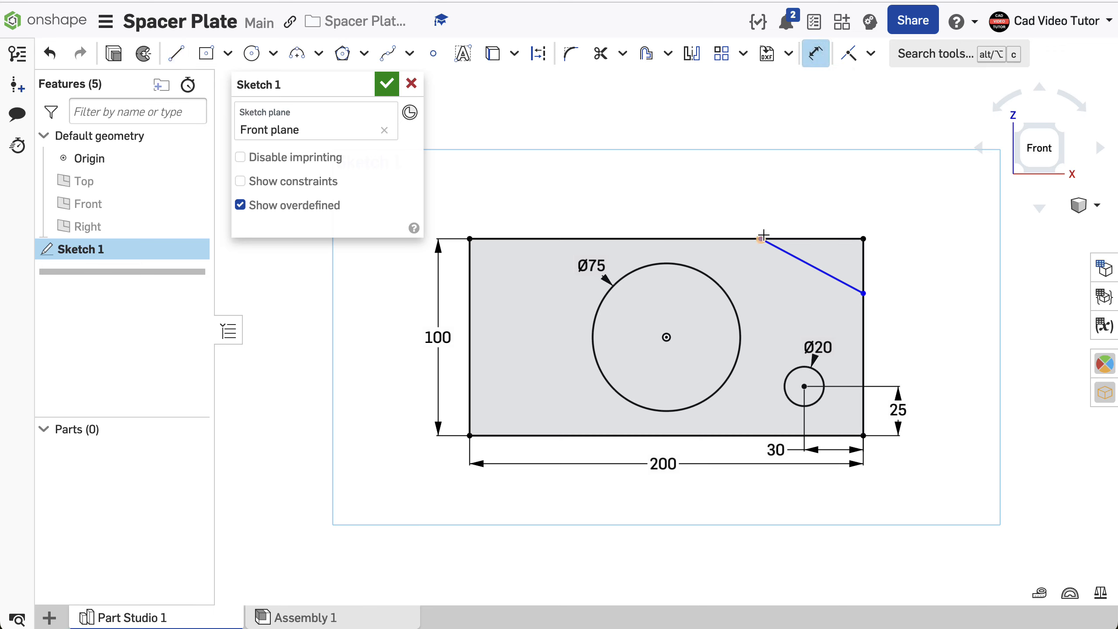
{"action": "left_click", "coordinate": [862, 239]}
{"action": "left_click", "coordinate": [814, 211]}
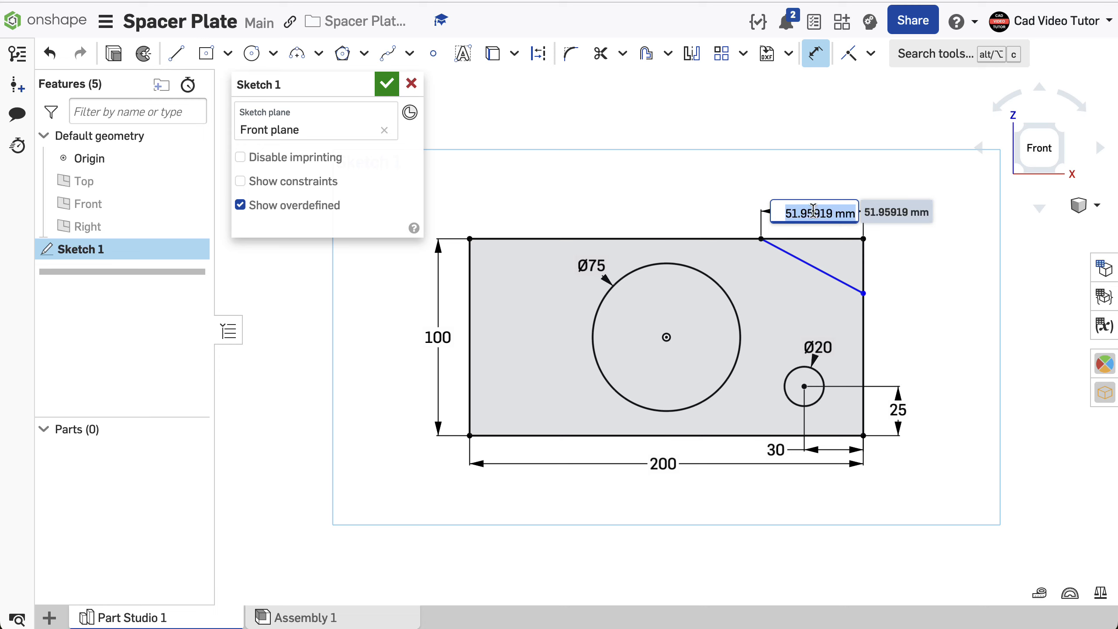
{"action": "type", "text": "60"}
{"action": "key", "text": "Return"}
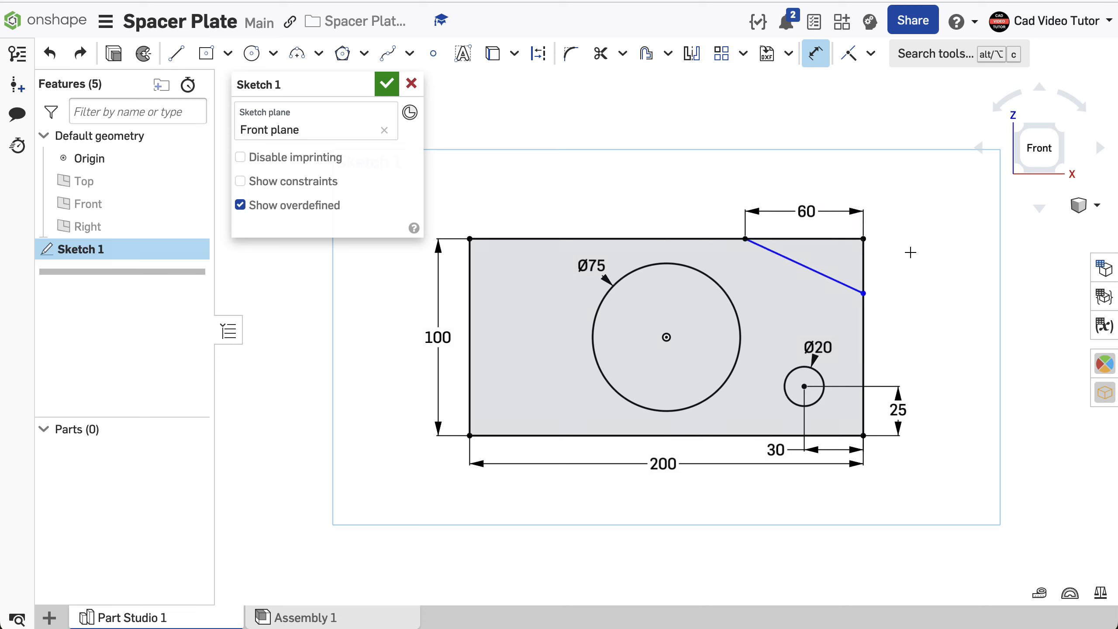
{"action": "left_click", "coordinate": [863, 294]}
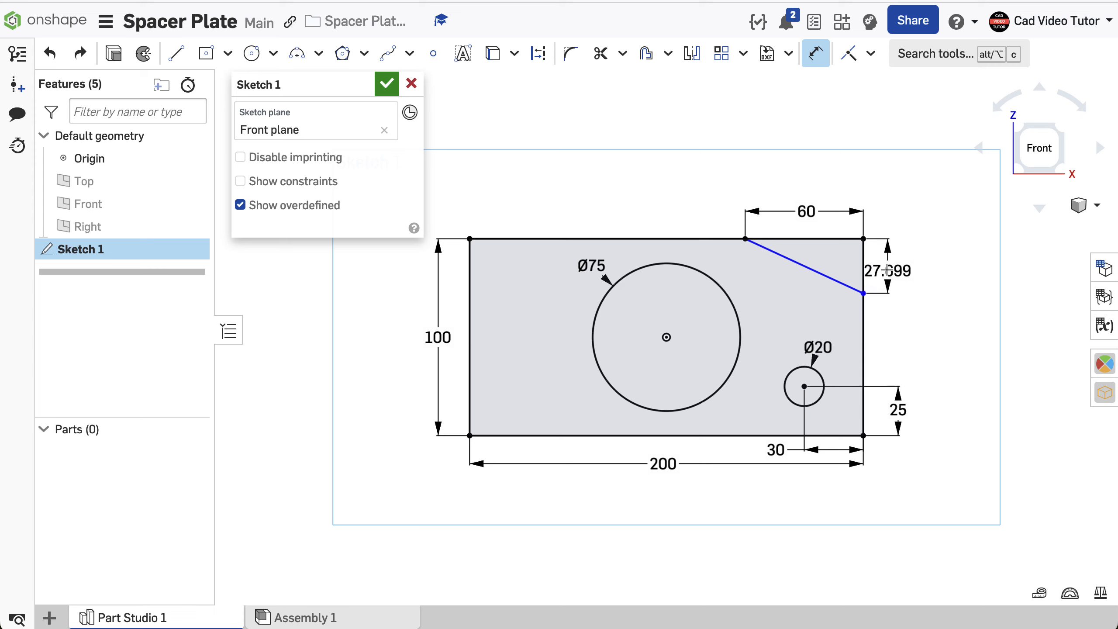
{"action": "left_click", "coordinate": [889, 268]}
{"action": "type", "text": "35"}
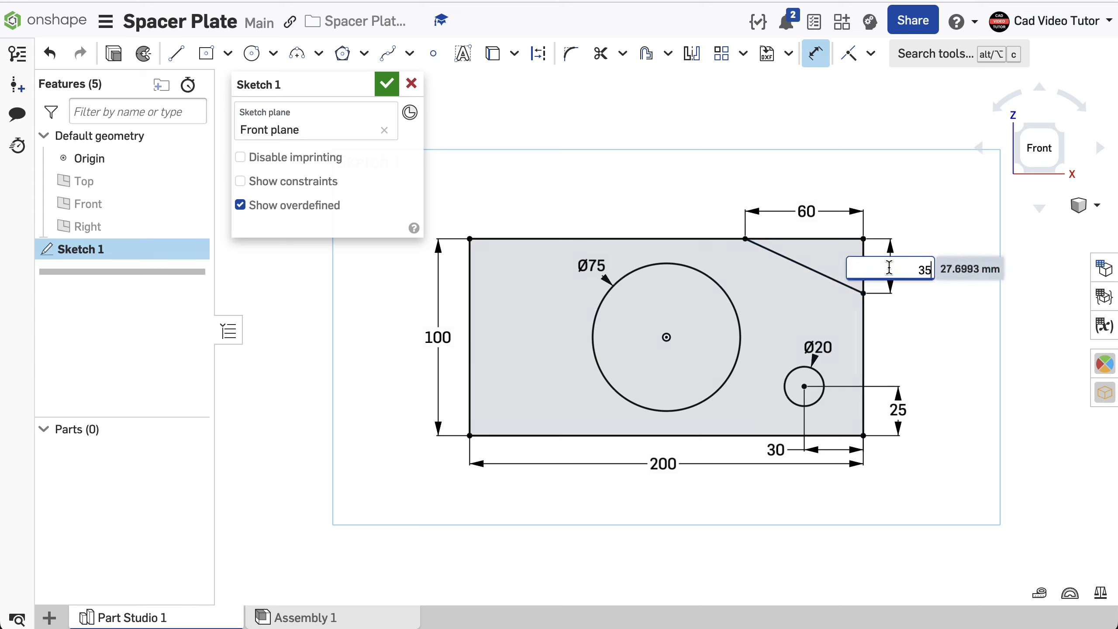
{"action": "key", "text": "Return"}
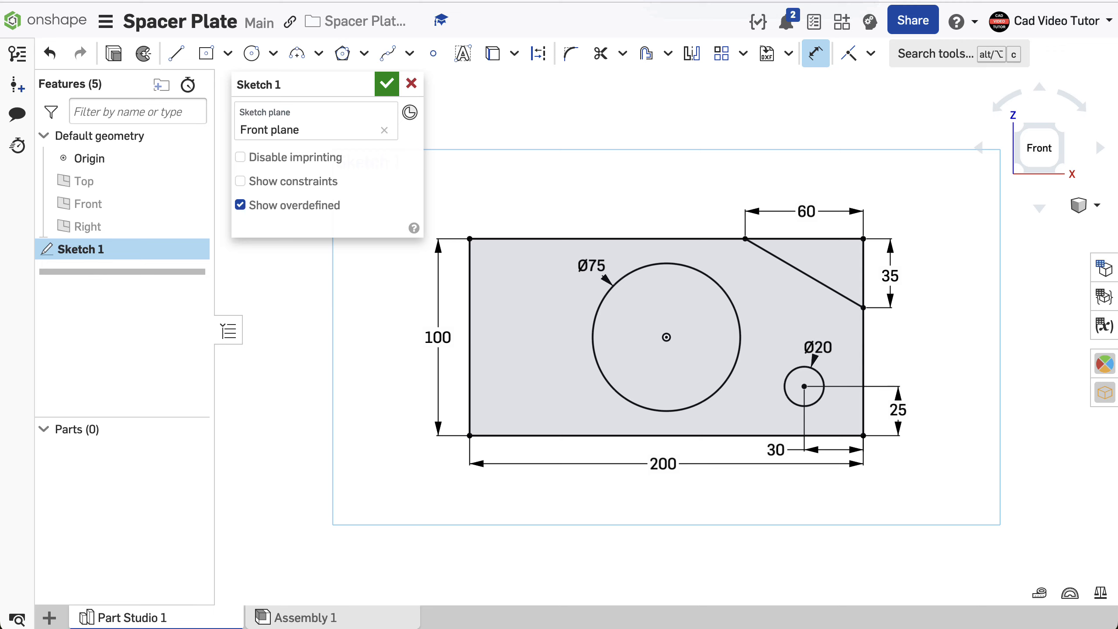
Sketch a vertical construction line about 118 mm long through the origin, extending past the rectangle's top and bottom edges
{"action": "left_click", "coordinate": [175, 53]}
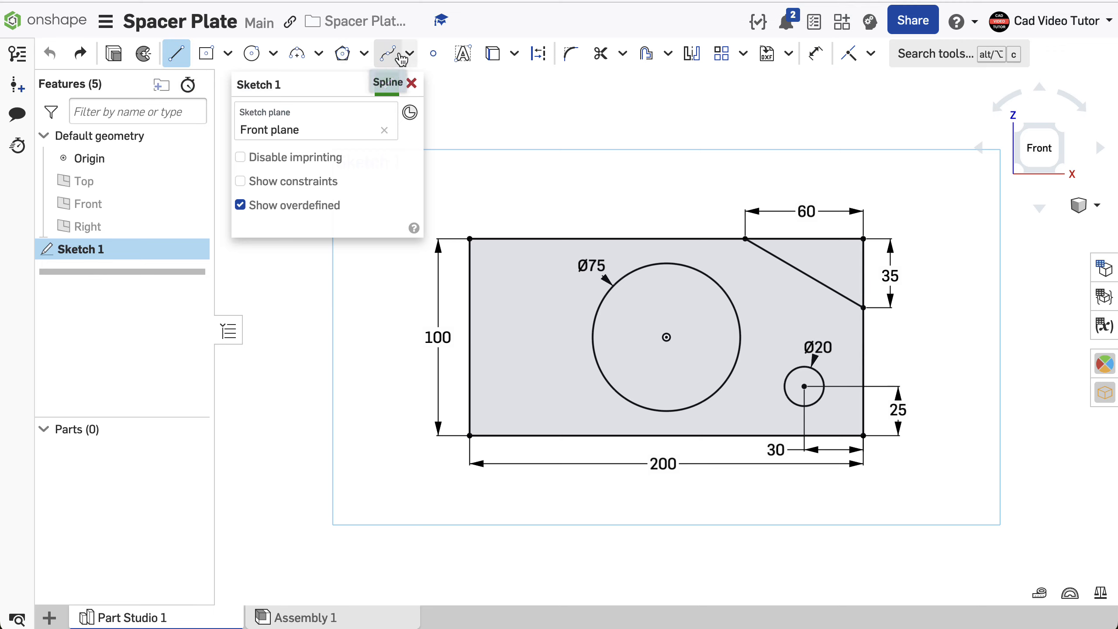
{"action": "left_click", "coordinate": [540, 55]}
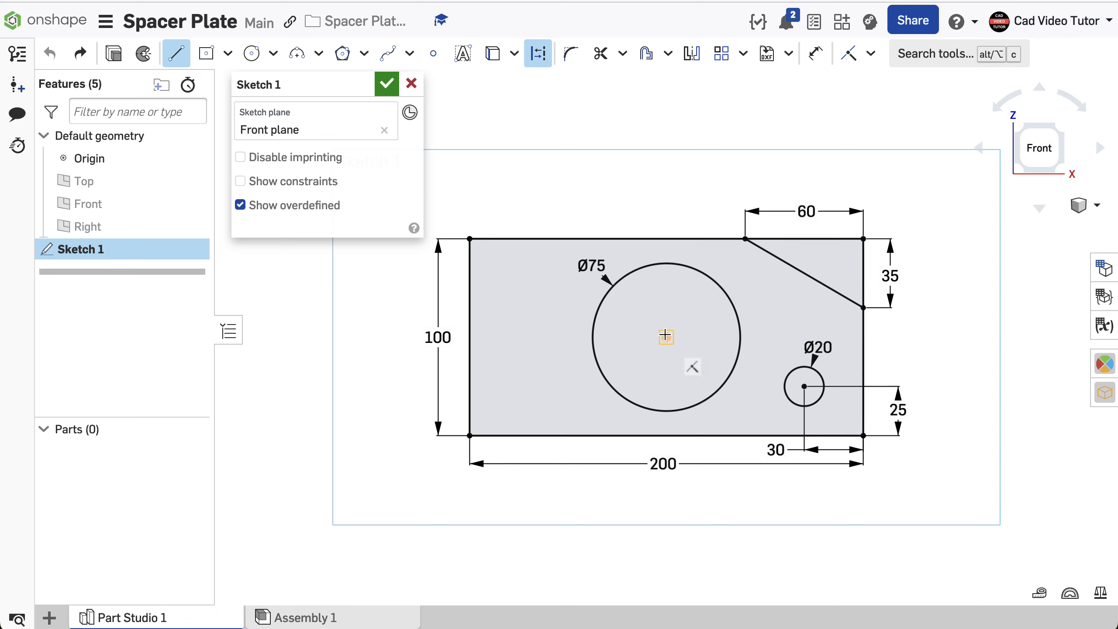
{"action": "left_click", "coordinate": [662, 218]}
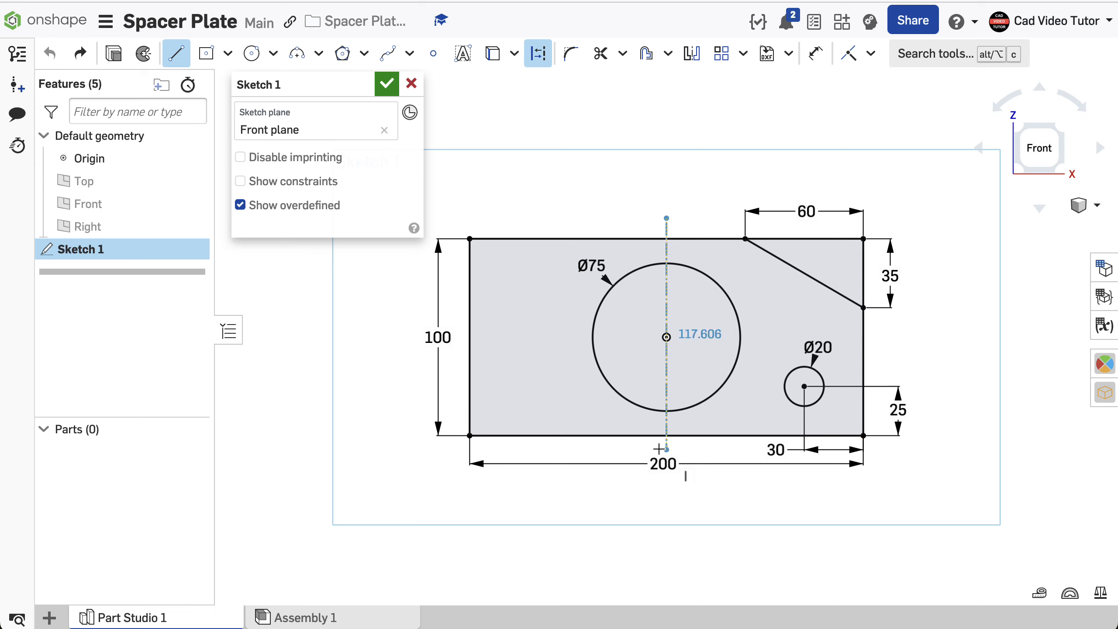
{"action": "left_click", "coordinate": [661, 449]}
{"action": "key", "text": "Escape"}
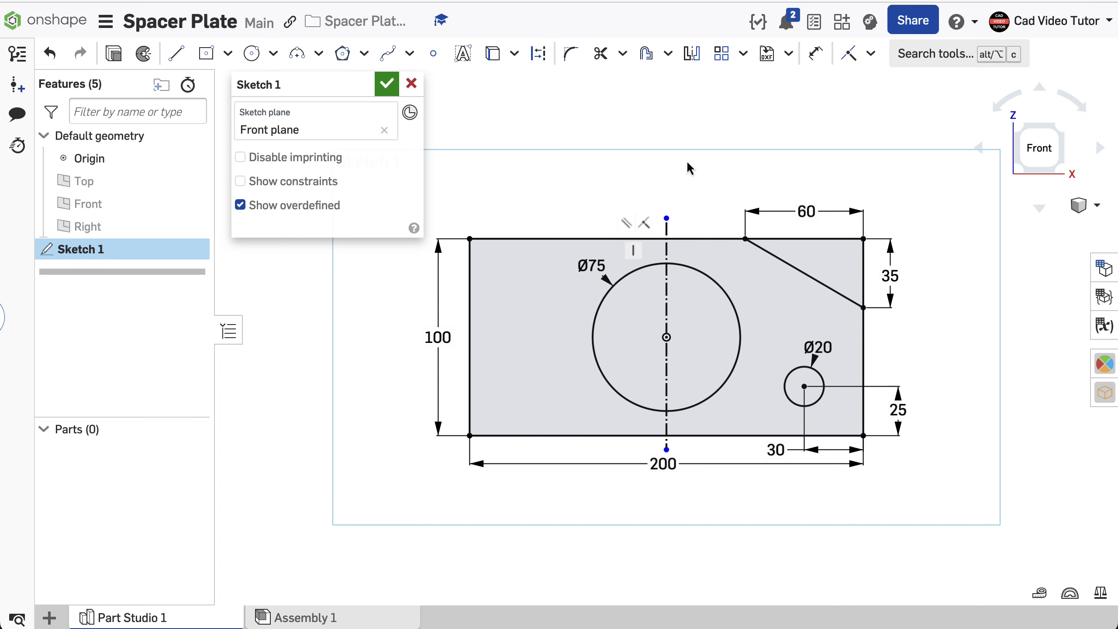
Mirror the diagonal corner line and the 20 mm circle about the vertical construction line, and finish the sketch
{"action": "left_click", "coordinate": [690, 53]}
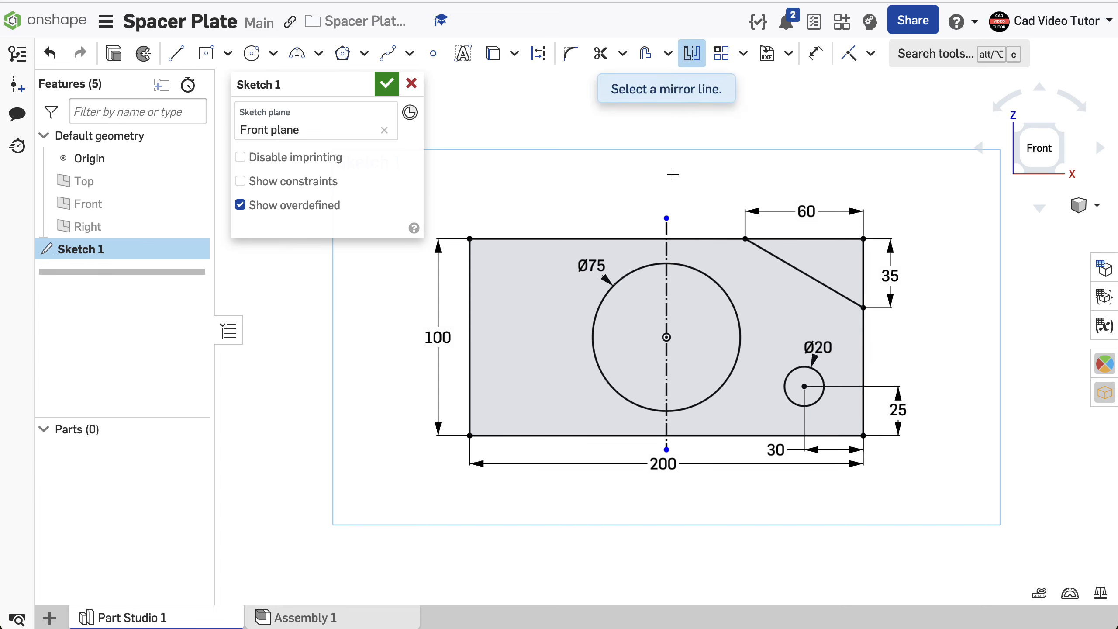
{"action": "left_click", "coordinate": [664, 226]}
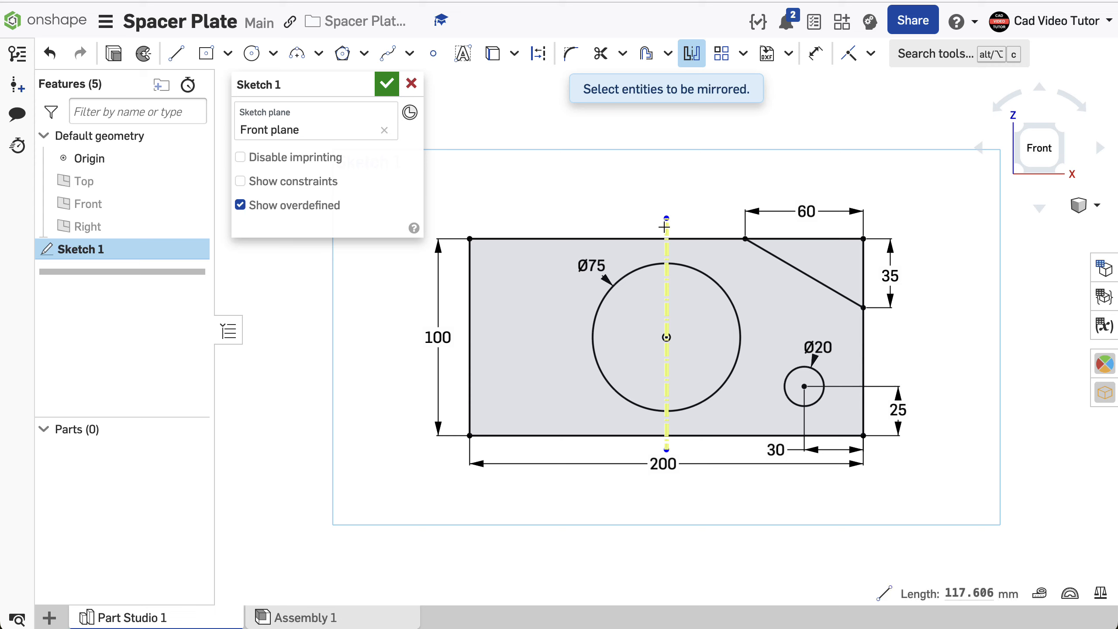
{"action": "left_click", "coordinate": [766, 251]}
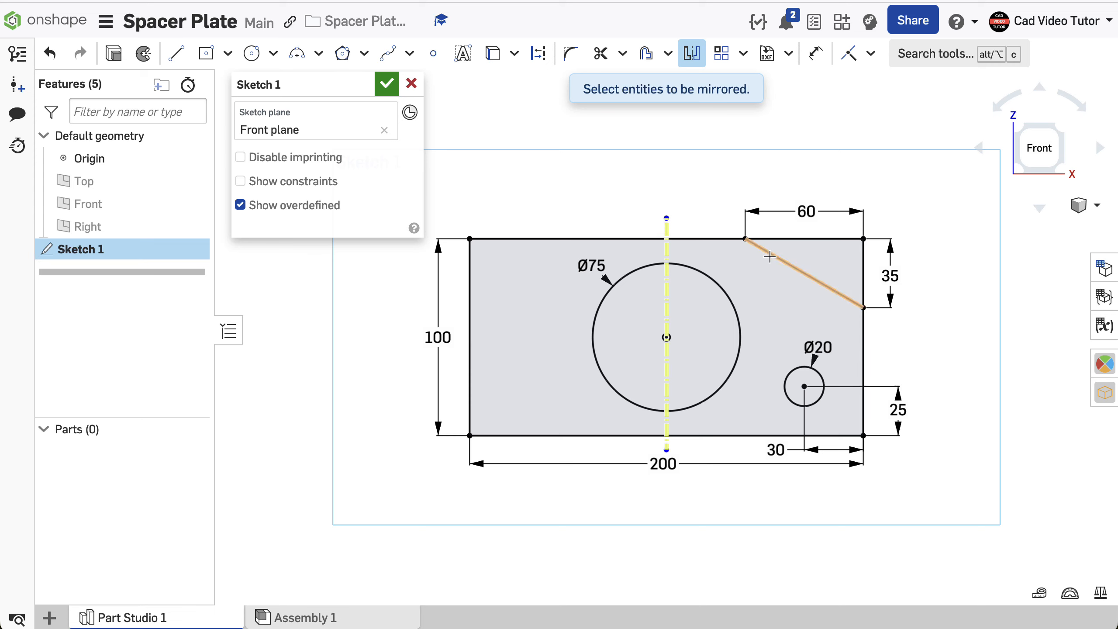
{"action": "left_click", "coordinate": [803, 368]}
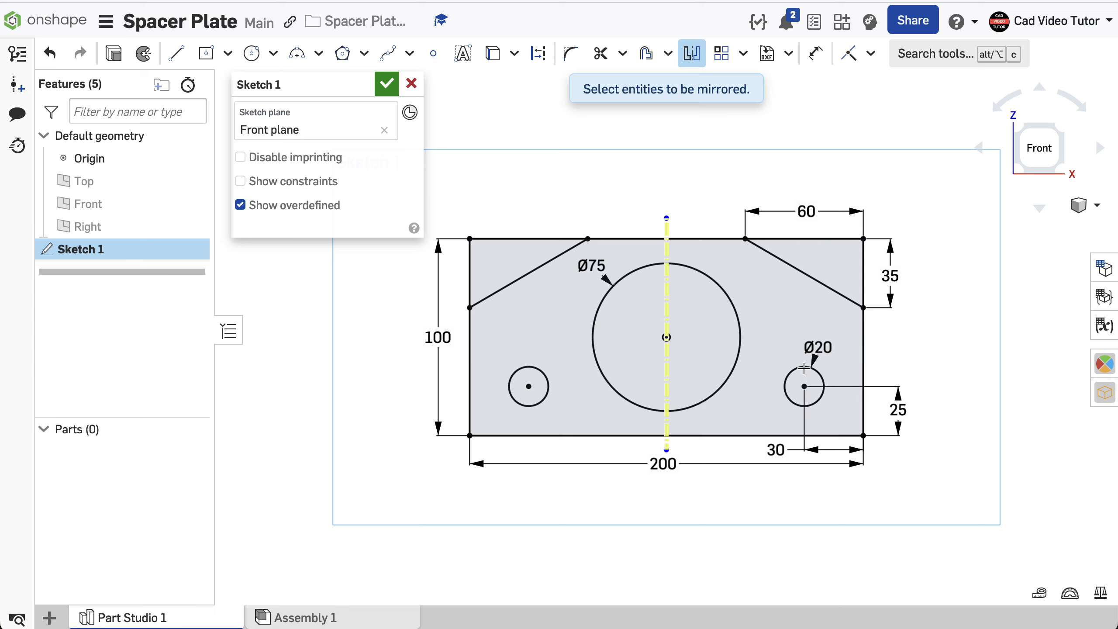
{"action": "right_click", "coordinate": [795, 188]}
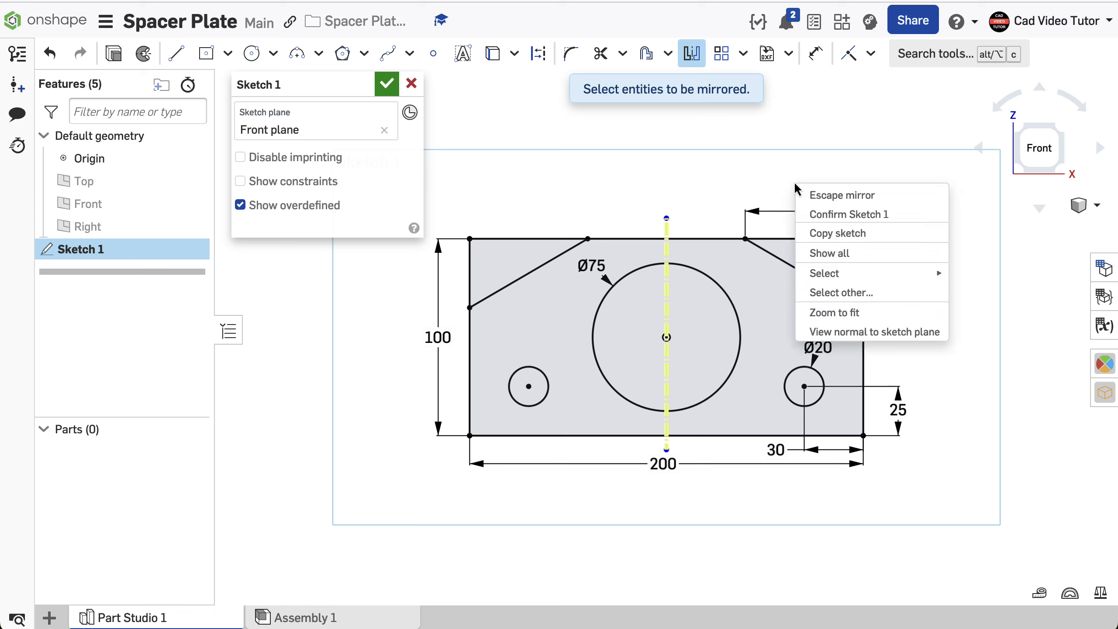
{"action": "left_click", "coordinate": [805, 195]}
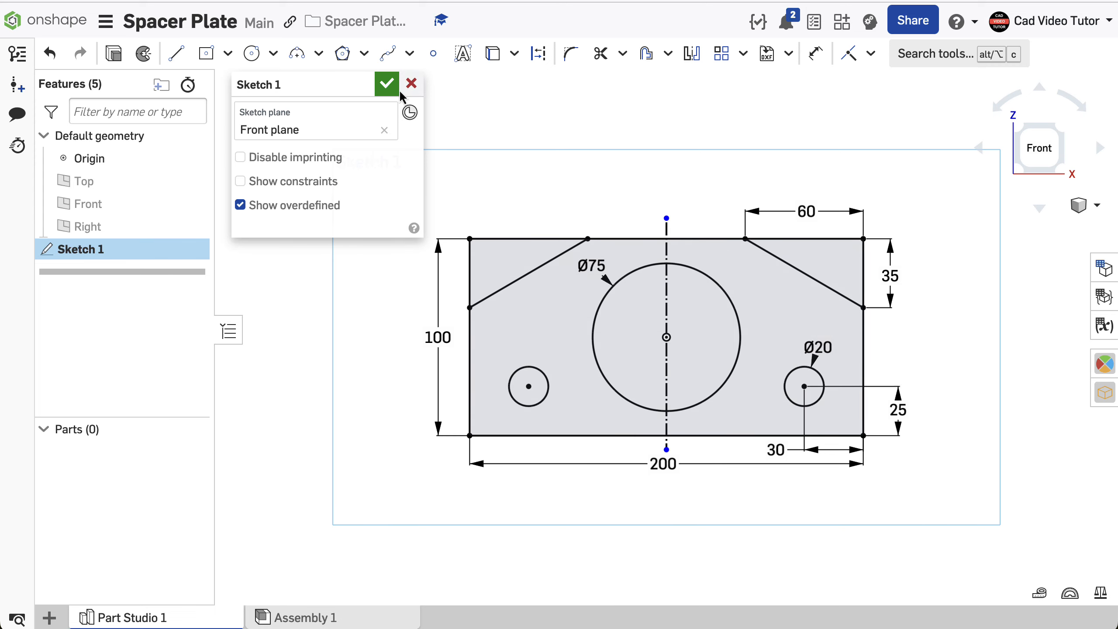
{"action": "left_click", "coordinate": [382, 85]}
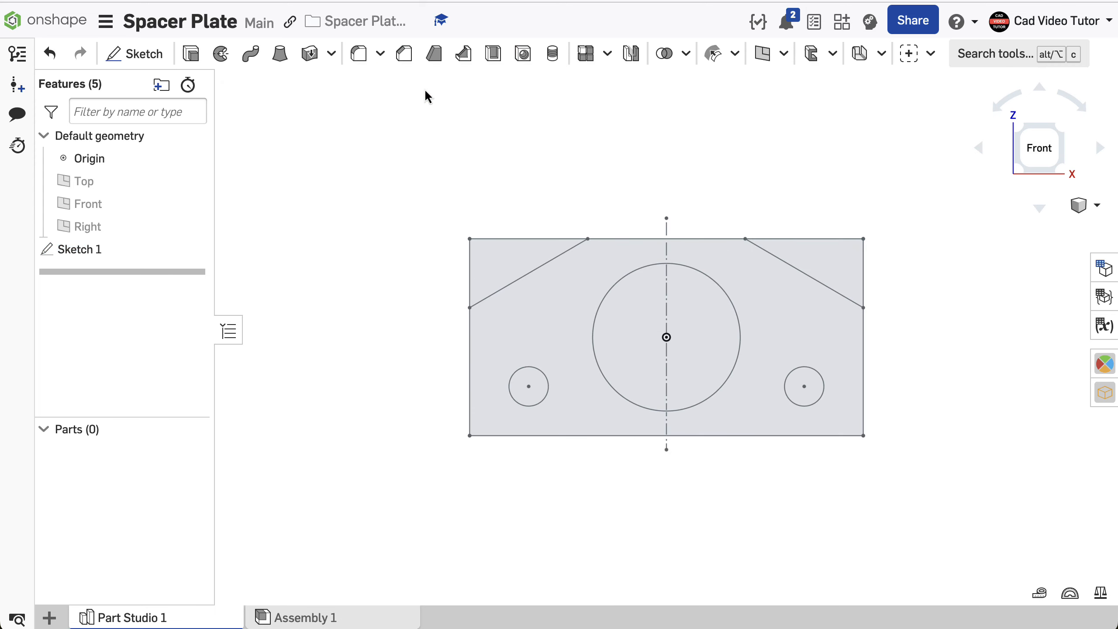
Extrude the plate region, without the cut corners and the three holes, as a new solid with a blind depth of 10 mm
{"action": "right_click", "coordinate": [519, 110]}
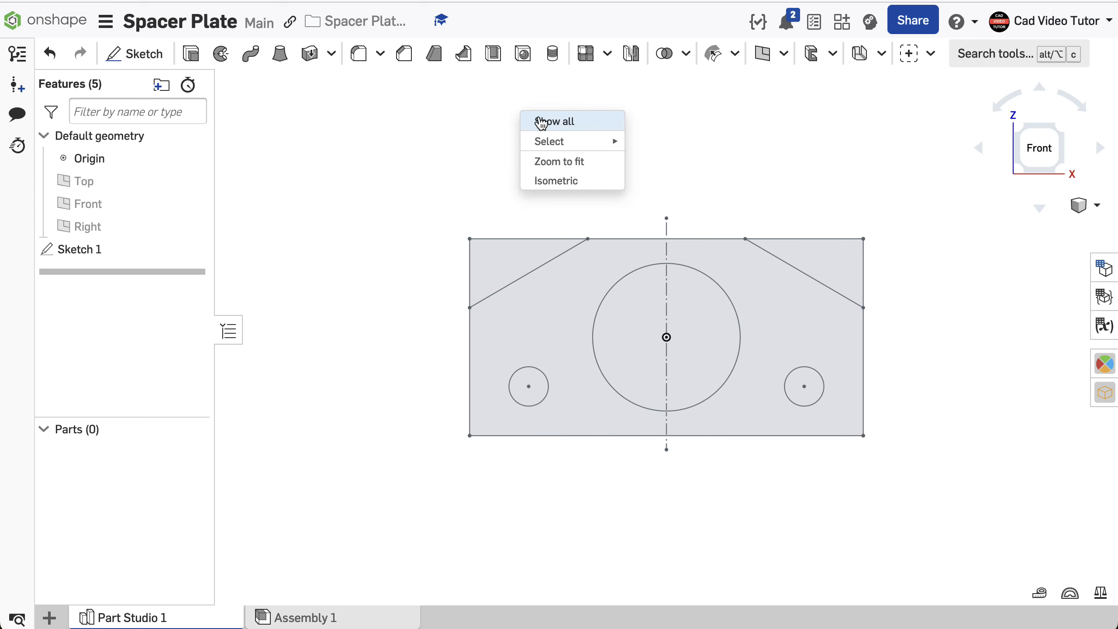
{"action": "left_click", "coordinate": [545, 181]}
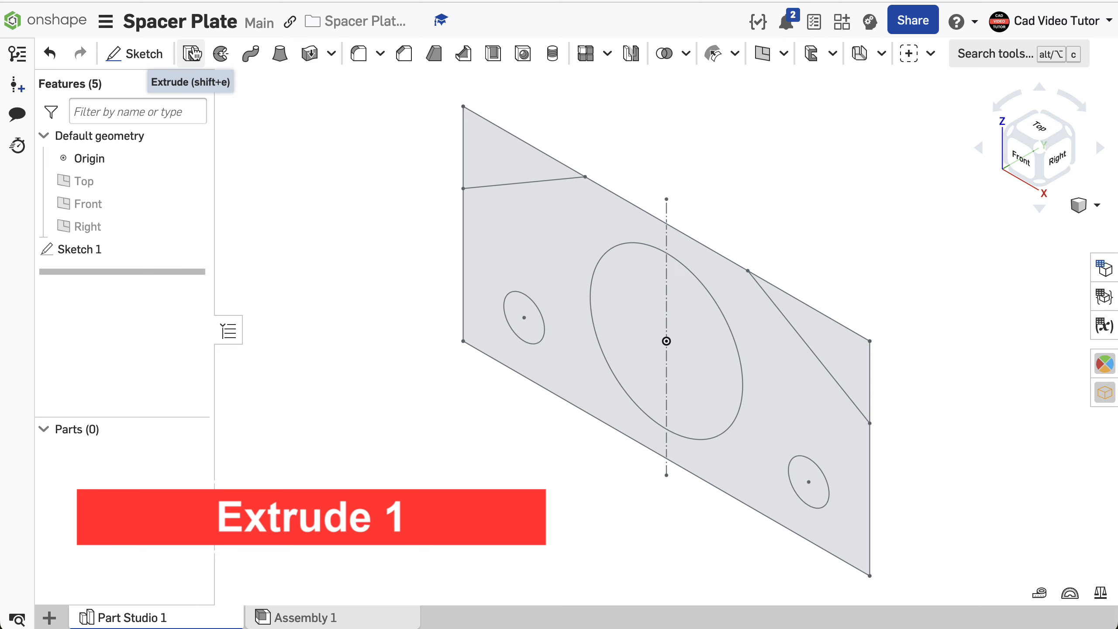
{"action": "left_click", "coordinate": [192, 54]}
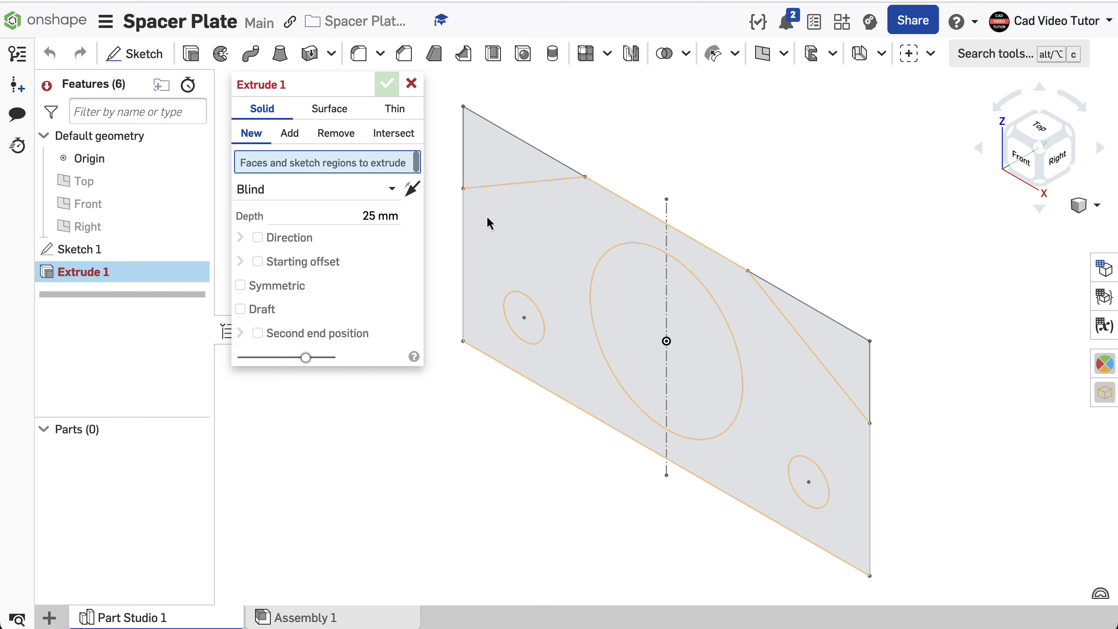
{"action": "left_click", "coordinate": [509, 225]}
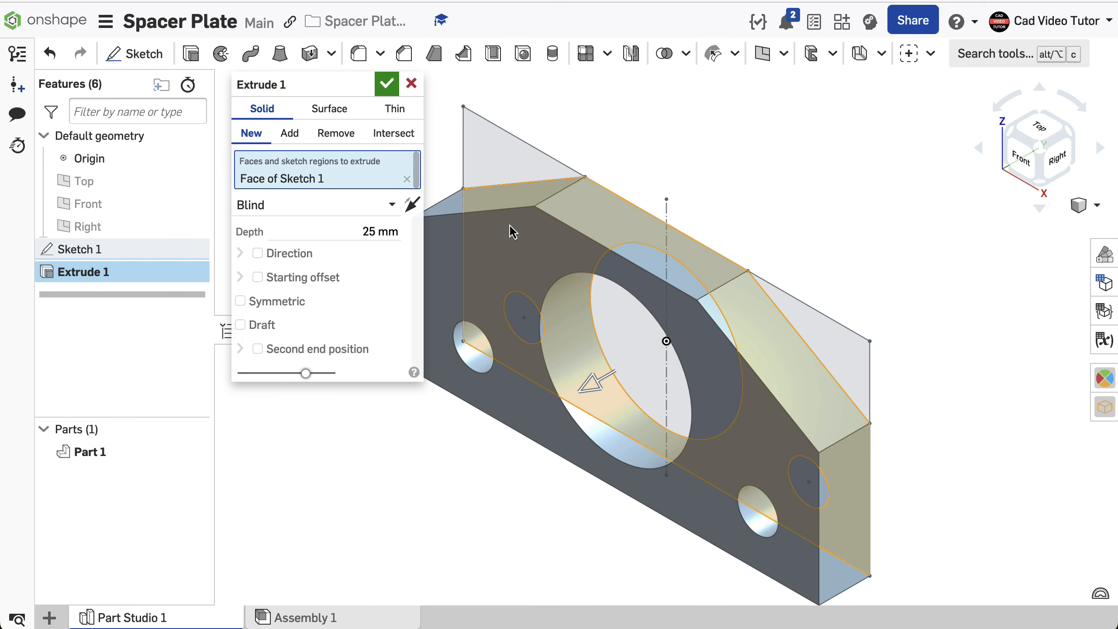
{"action": "left_click", "coordinate": [357, 229]}
{"action": "type", "text": "10"}
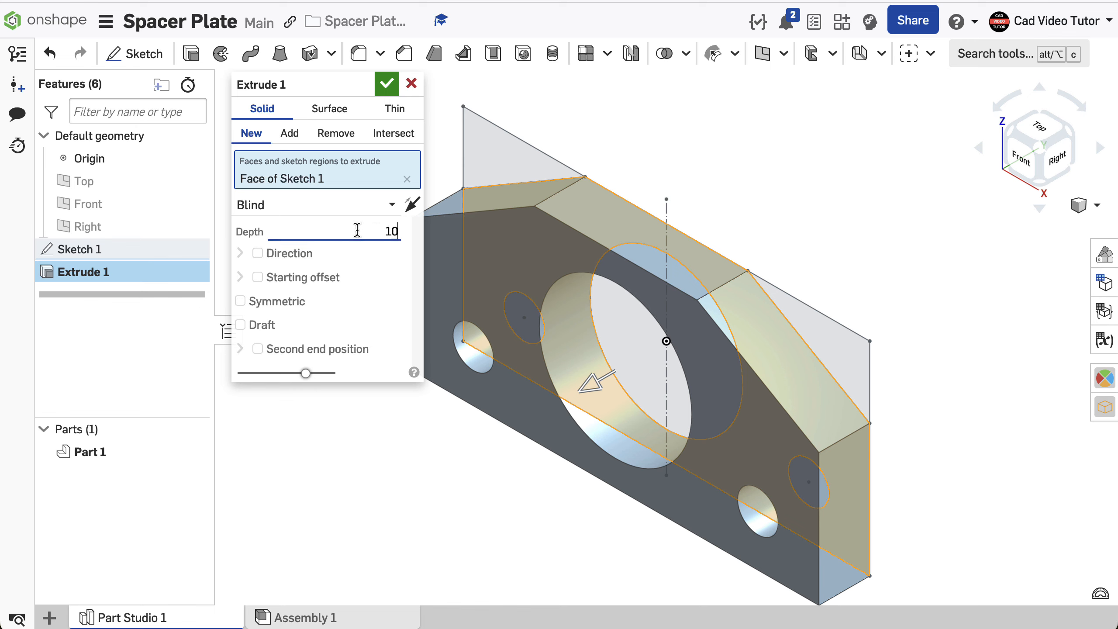
{"action": "key", "text": "Return"}
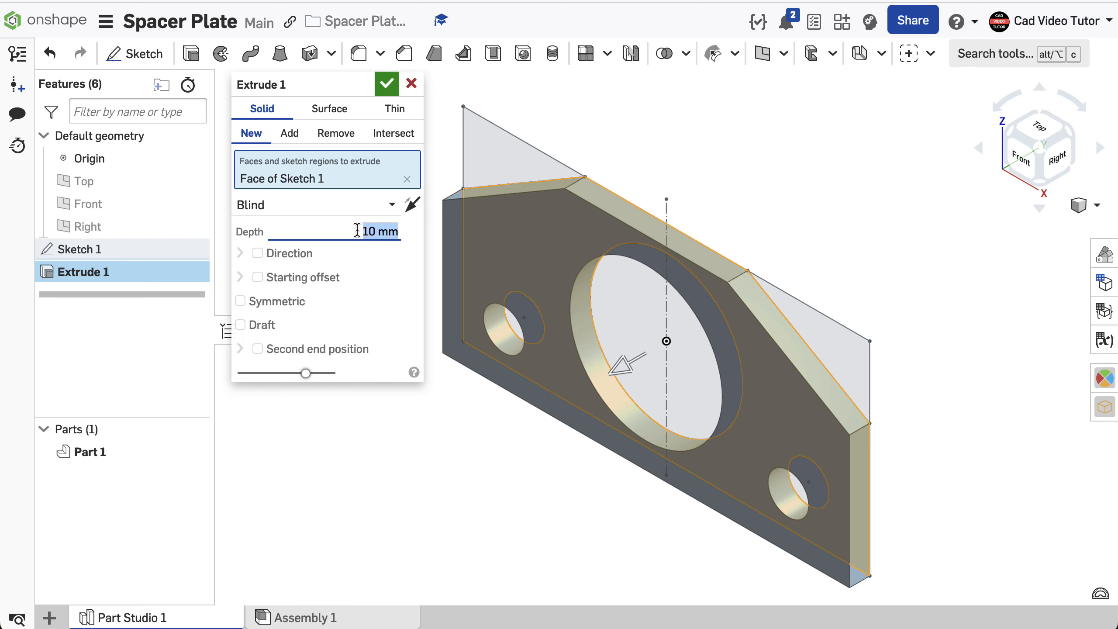
{"action": "left_click", "coordinate": [382, 84]}
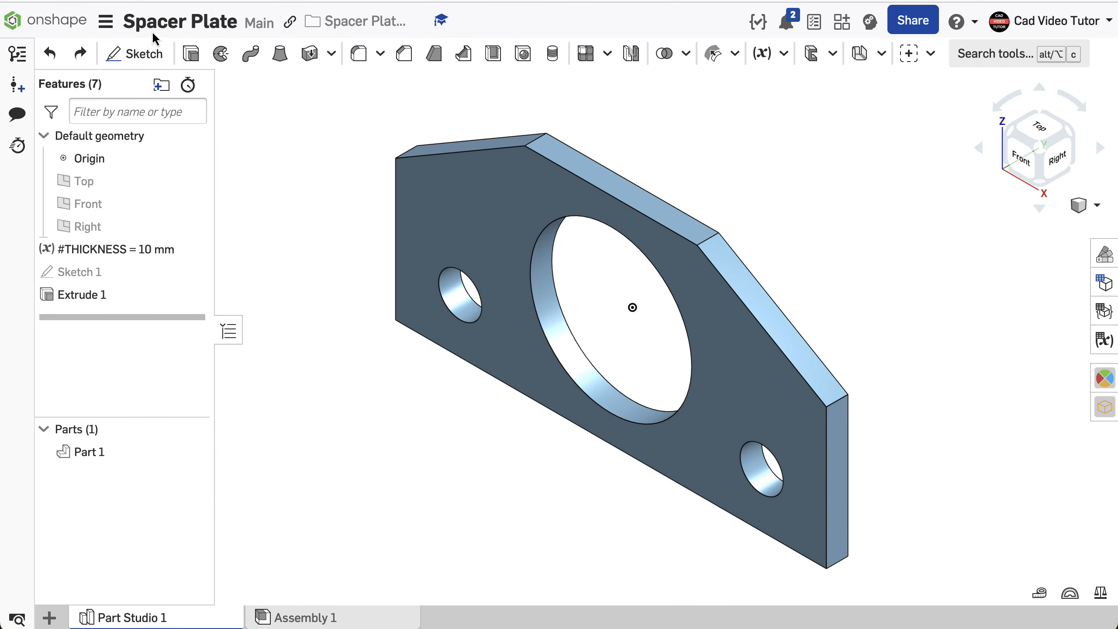
Check the default mass unit in the document's workspace units
{"action": "left_click", "coordinate": [106, 21]}
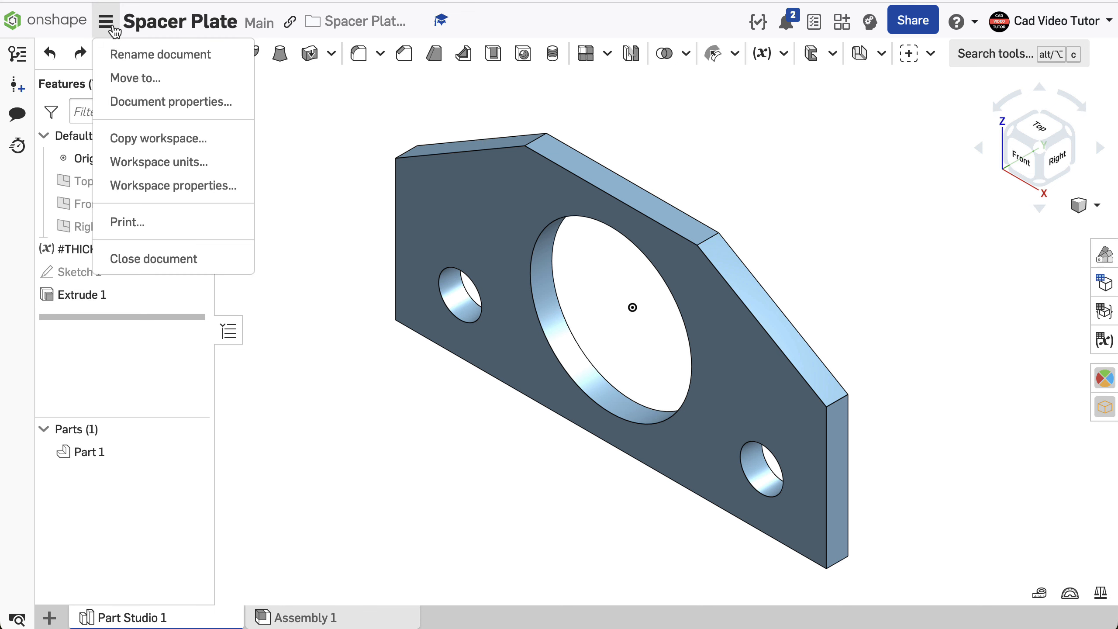
{"action": "left_click", "coordinate": [147, 161]}
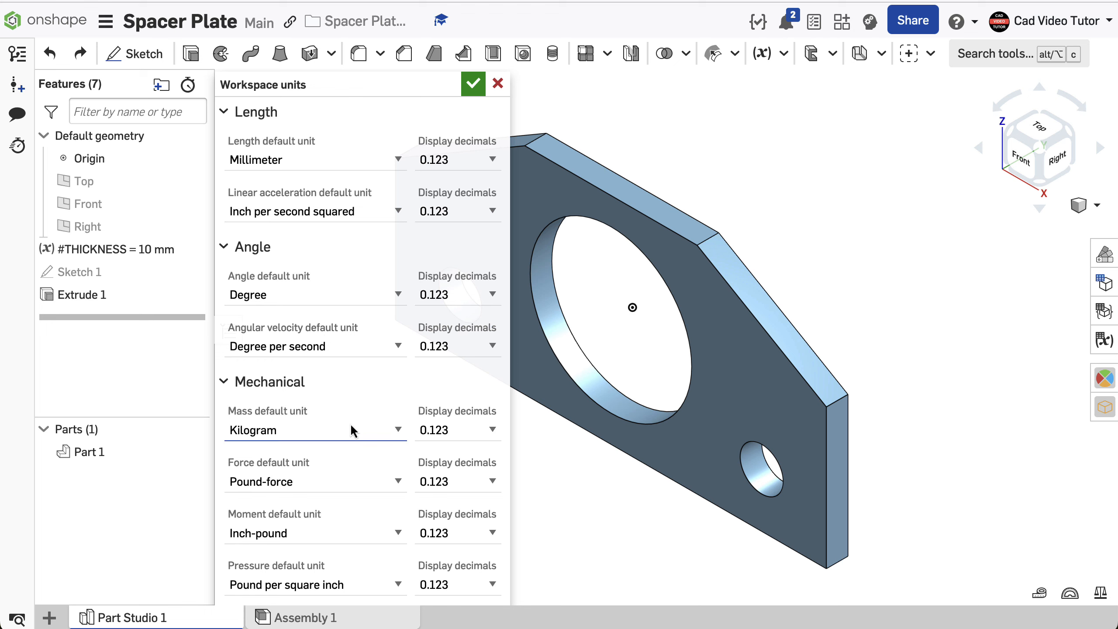
{"action": "left_click", "coordinate": [398, 430]}
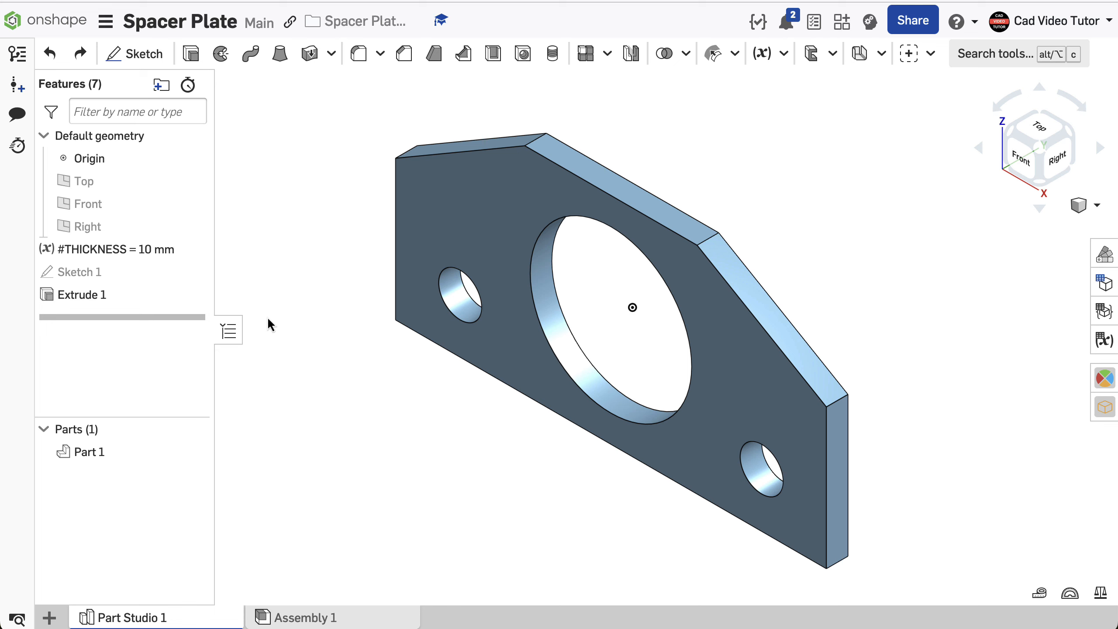
Assign the Steel material from the Onshape Material Library to the plate part
{"action": "right_click", "coordinate": [112, 452]}
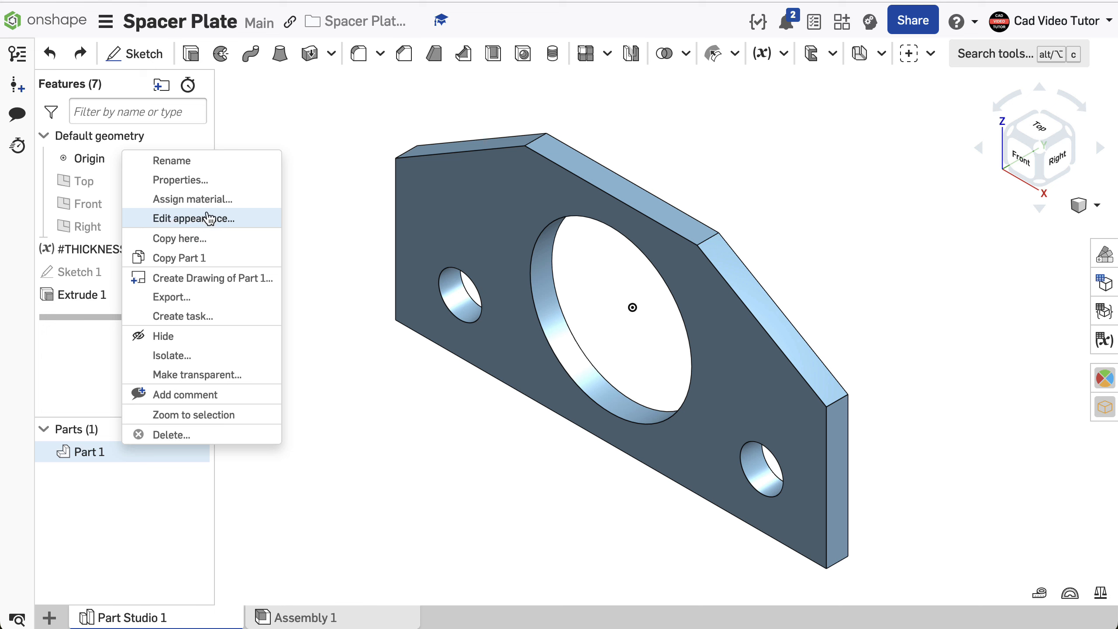
{"action": "key", "text": "Escape"}
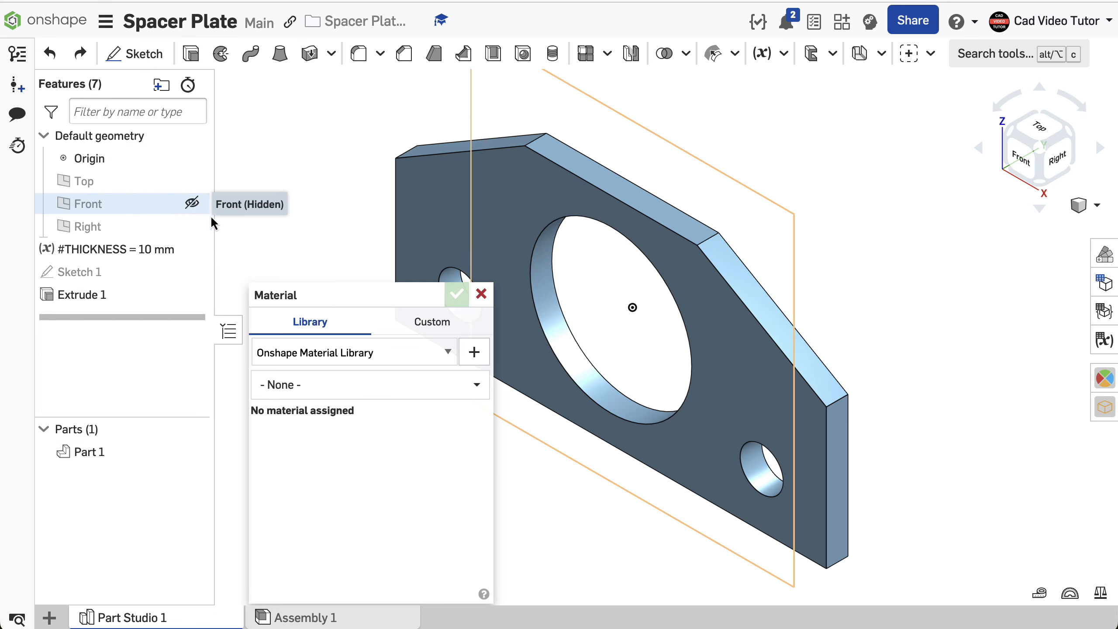
{"action": "left_click", "coordinate": [294, 390]}
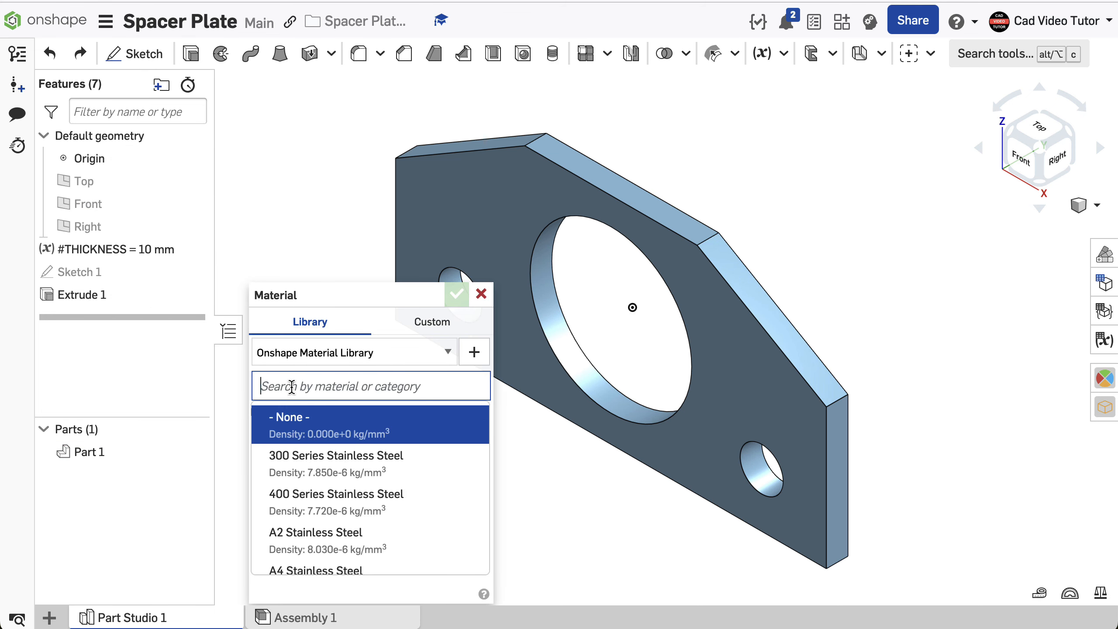
{"action": "type", "text": "steel"}
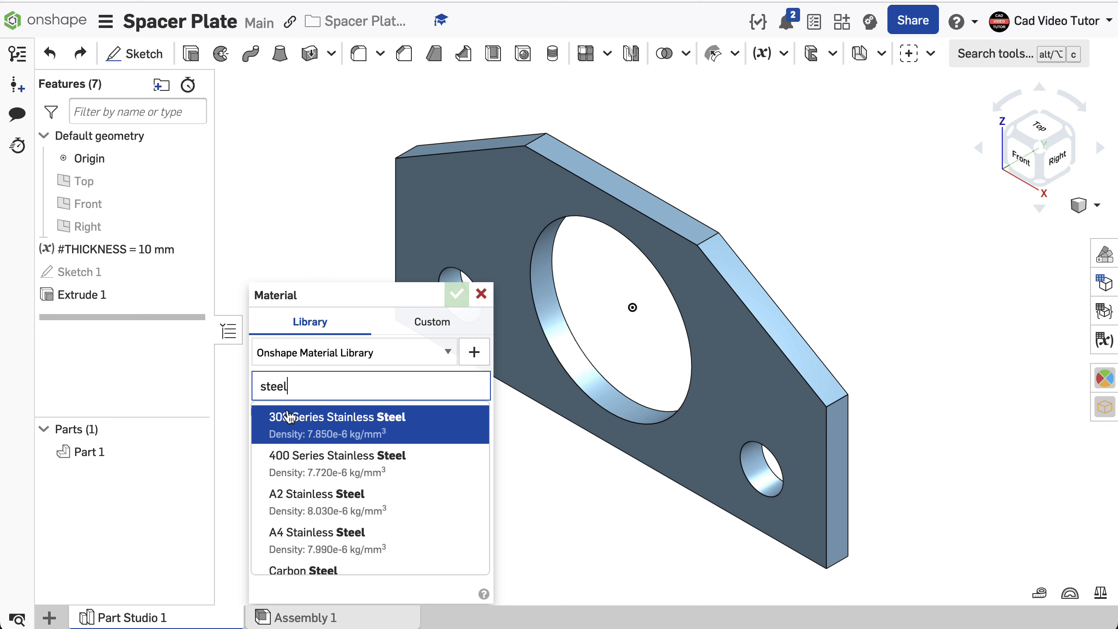
{"action": "scroll", "coordinate": [299, 524], "scroll_direction": "down", "scroll_amount": 3}
{"action": "scroll", "coordinate": [300, 515], "scroll_direction": "down", "scroll_amount": 5}
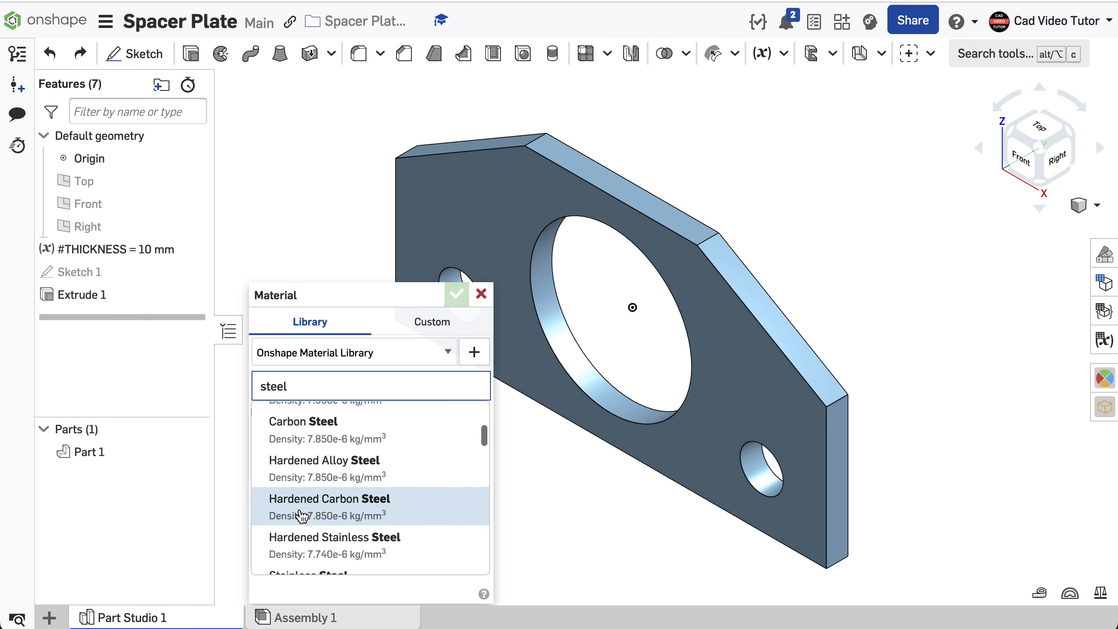
{"action": "scroll", "coordinate": [301, 515], "scroll_direction": "down", "scroll_amount": 5}
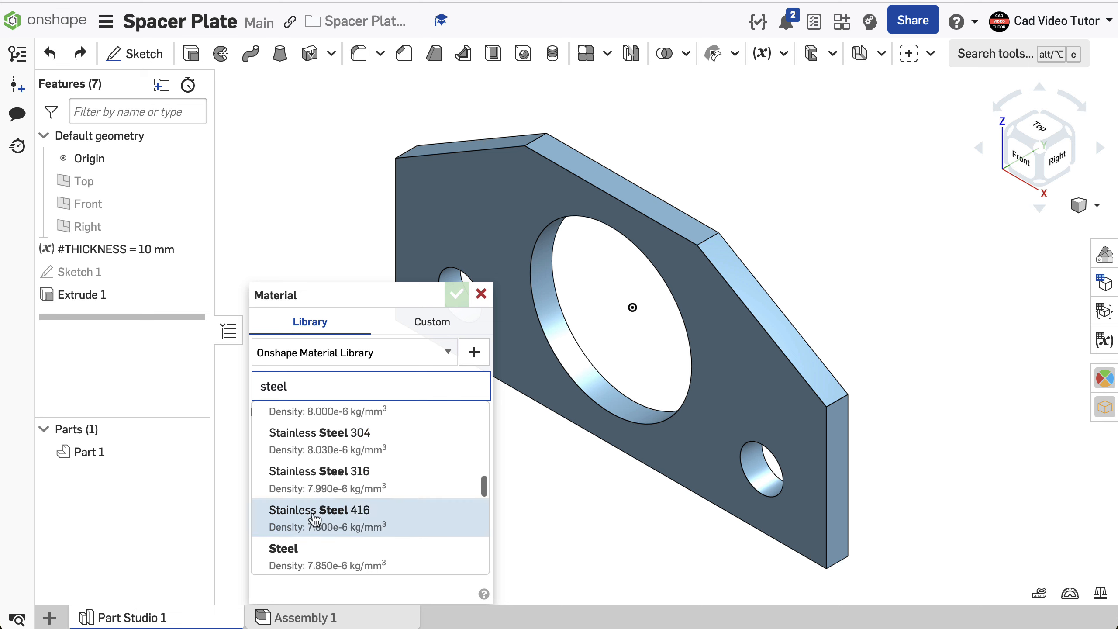
{"action": "scroll", "coordinate": [310, 528], "scroll_direction": "down", "scroll_amount": 1}
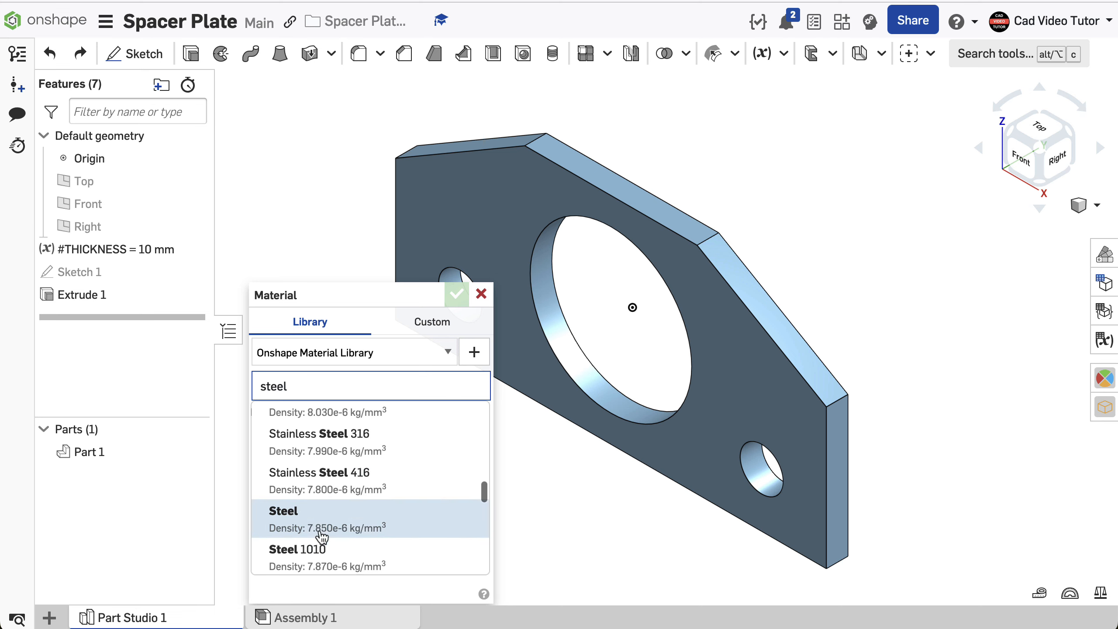
{"action": "left_click", "coordinate": [318, 526]}
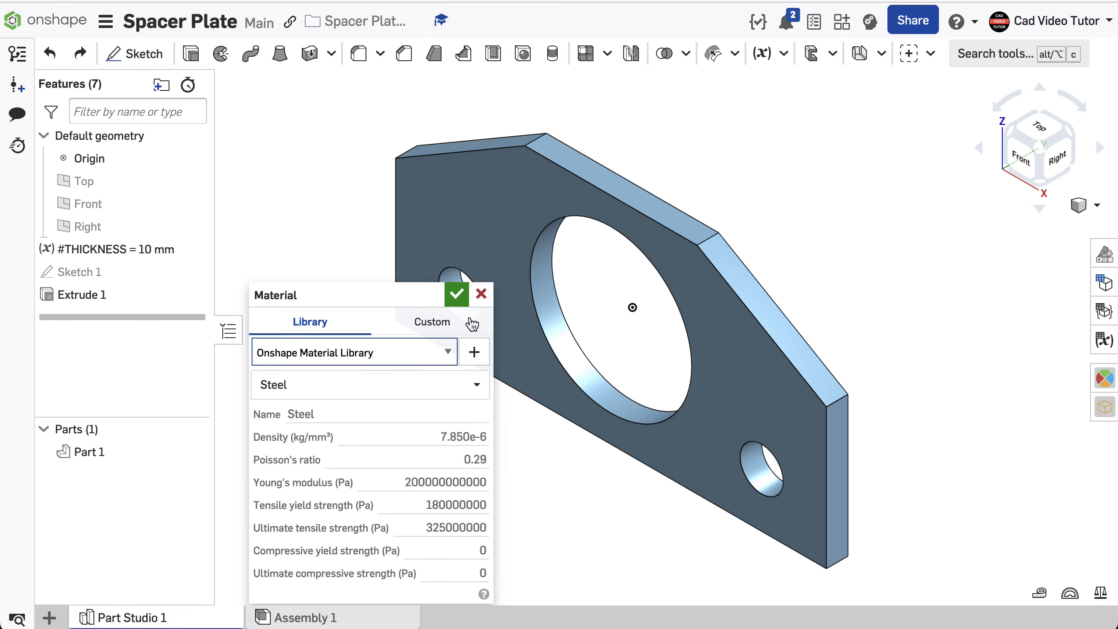
{"action": "left_click", "coordinate": [453, 295]}
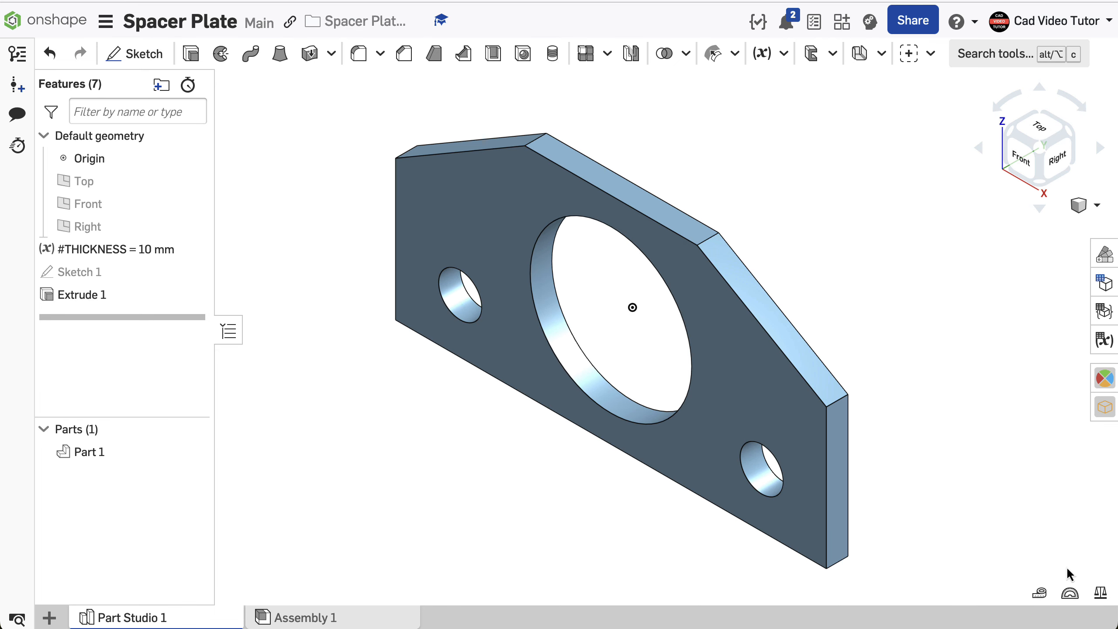
Measure the mass properties of the steel plate
{"action": "left_click", "coordinate": [1101, 594]}
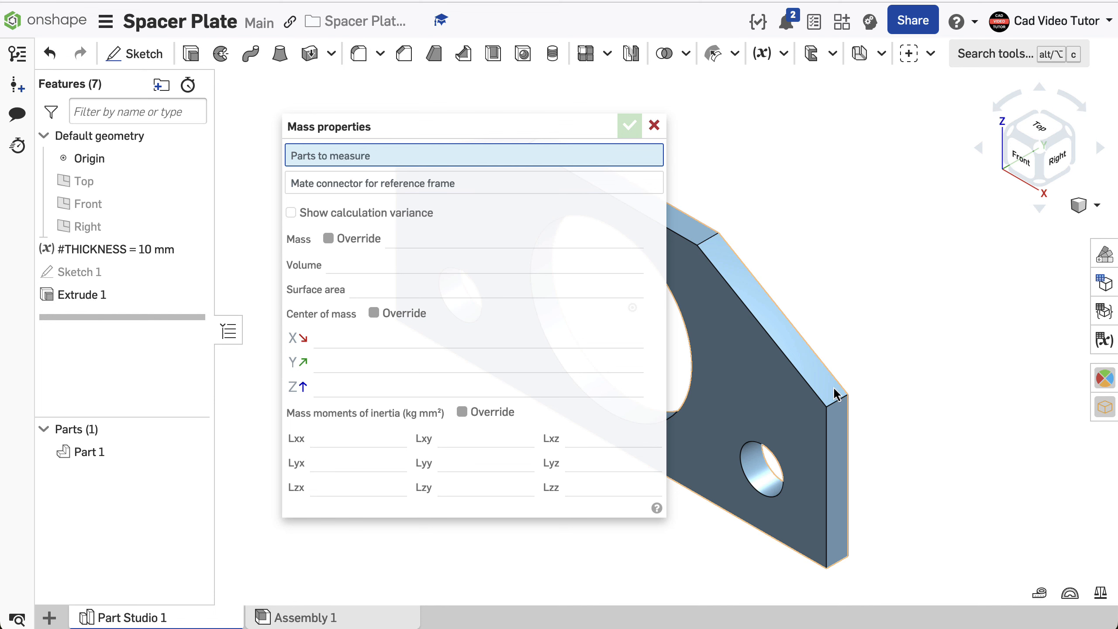
{"action": "left_click", "coordinate": [719, 344]}
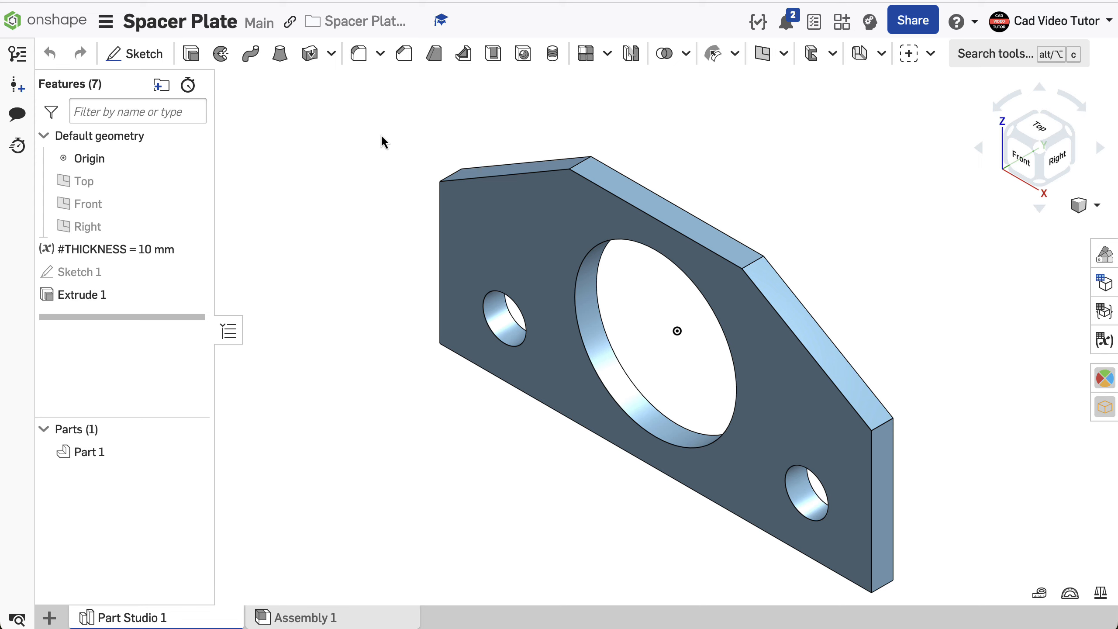
Set the THICKNESS variable to 25 mm and rebuild the plate with it
{"action": "double_click", "coordinate": [168, 249]}
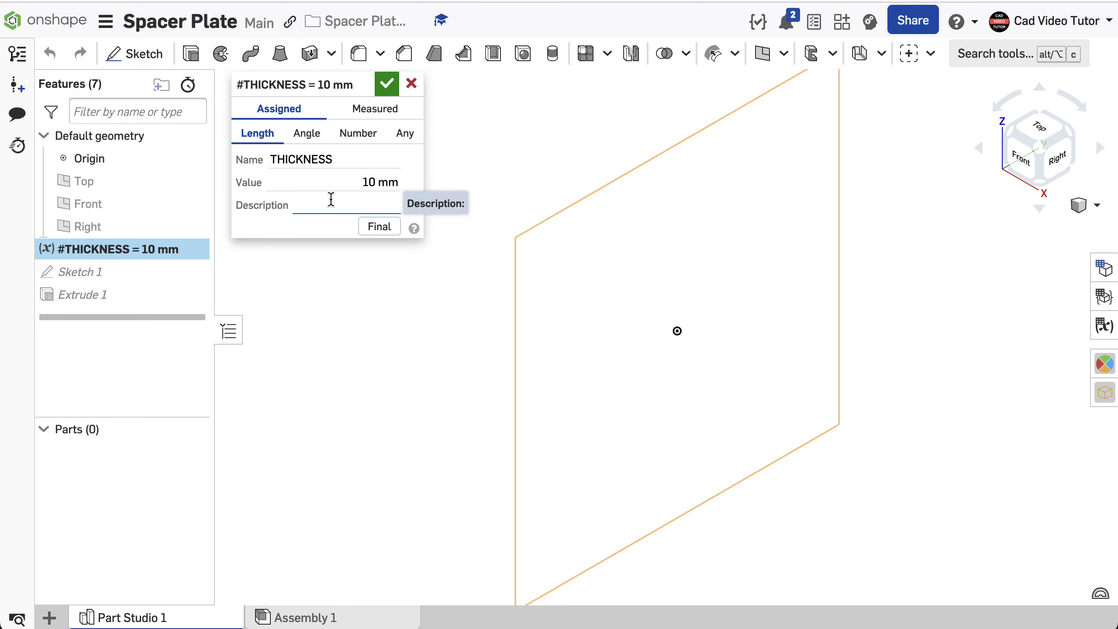
{"action": "left_click", "coordinate": [368, 181]}
{"action": "type", "text": "25"}
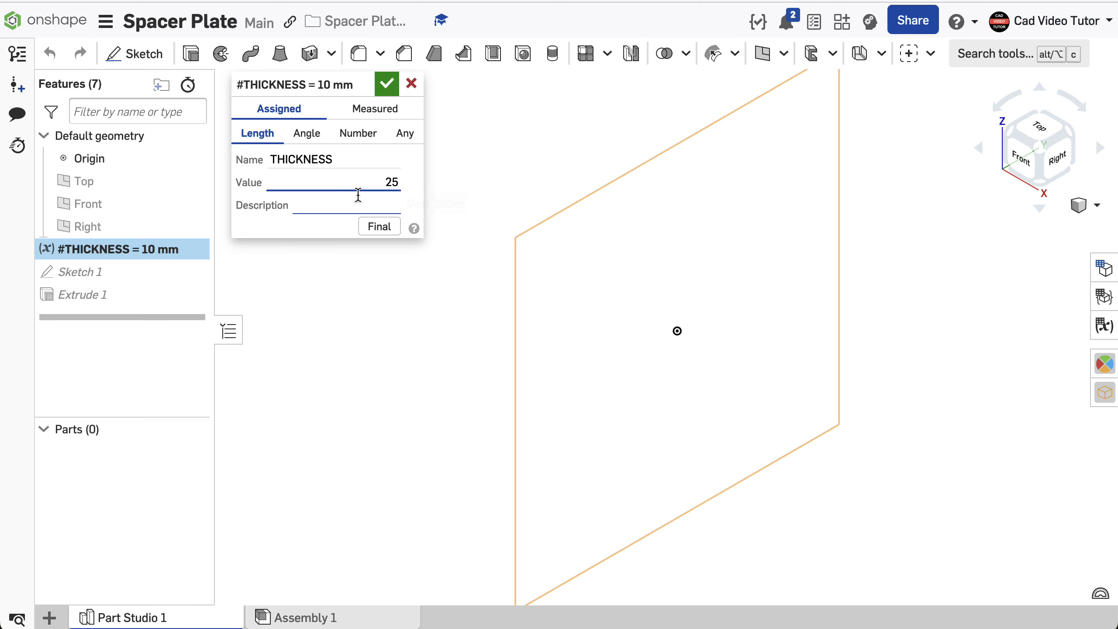
{"action": "left_click", "coordinate": [374, 227]}
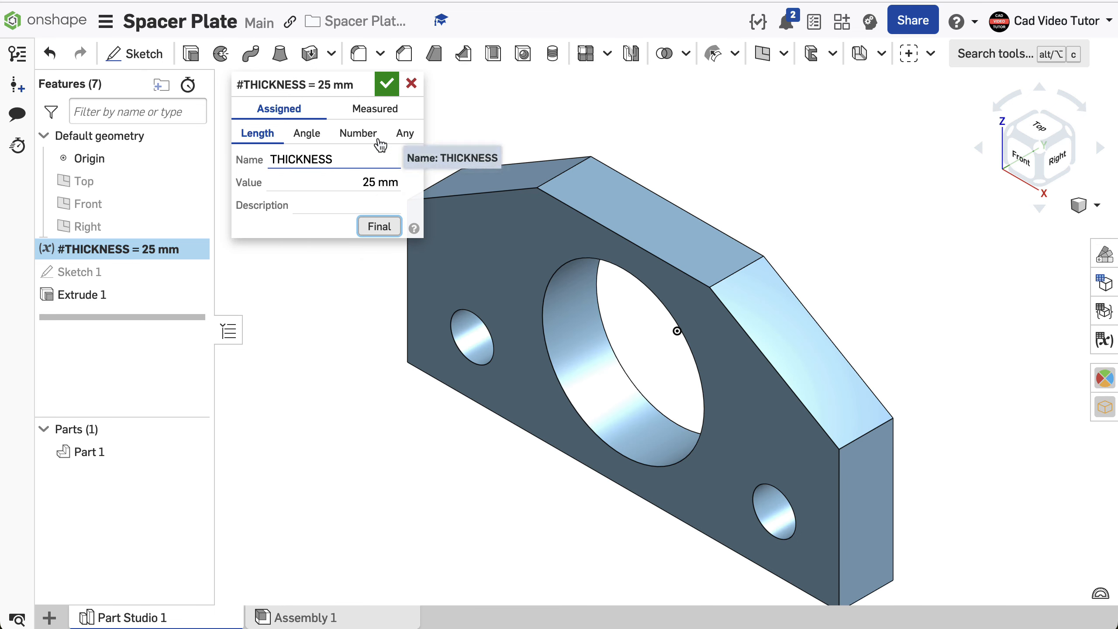
{"action": "left_click", "coordinate": [386, 84]}
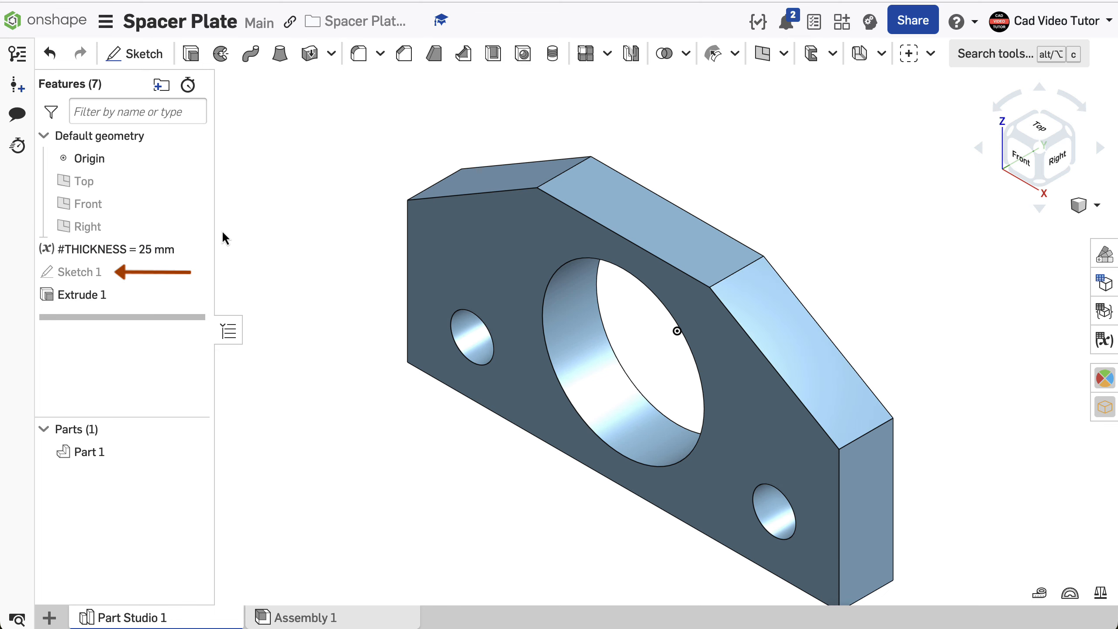
Reopen the plate's sketch for editing in a view normal to its plane and set the rectangle's overall width to 250 mm
{"action": "double_click", "coordinate": [179, 272]}
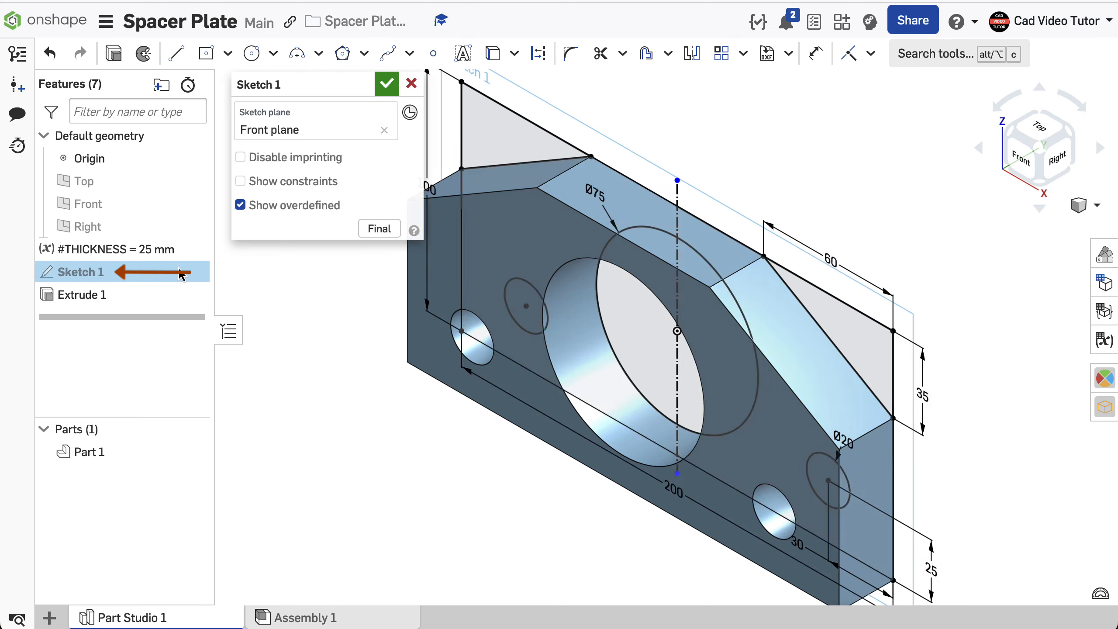
{"action": "key", "text": "n"}
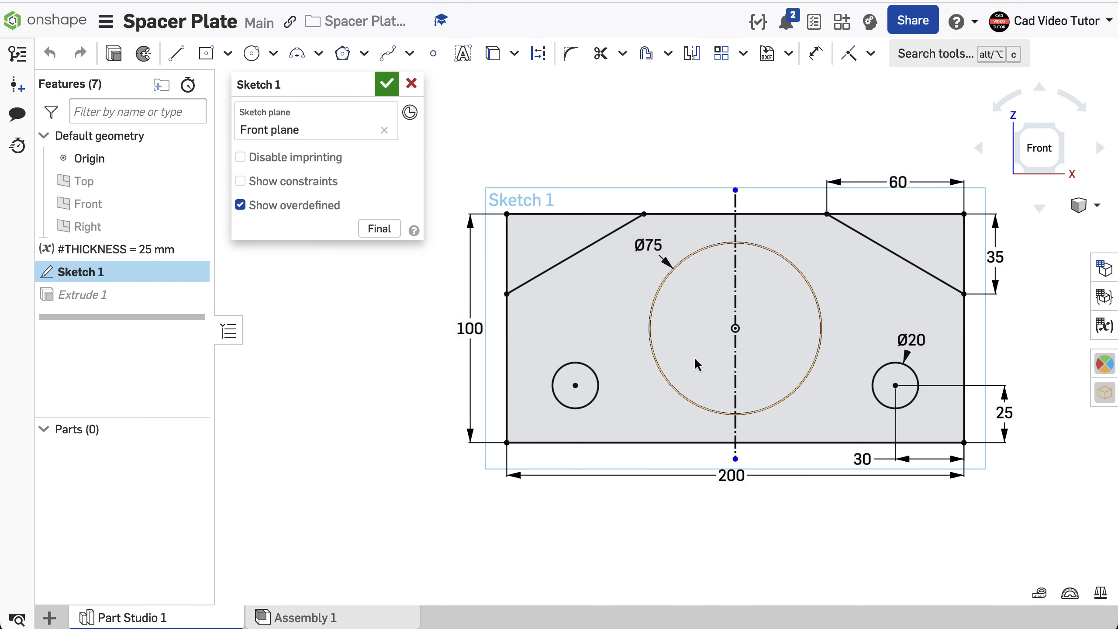
{"action": "double_click", "coordinate": [724, 475]}
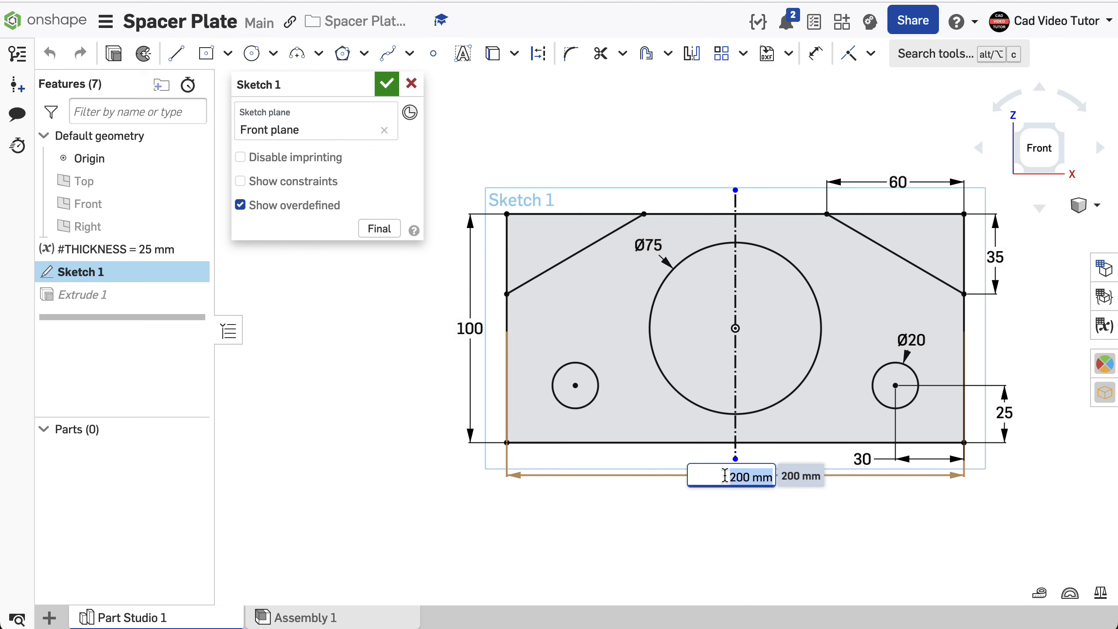
{"action": "type", "text": "250"}
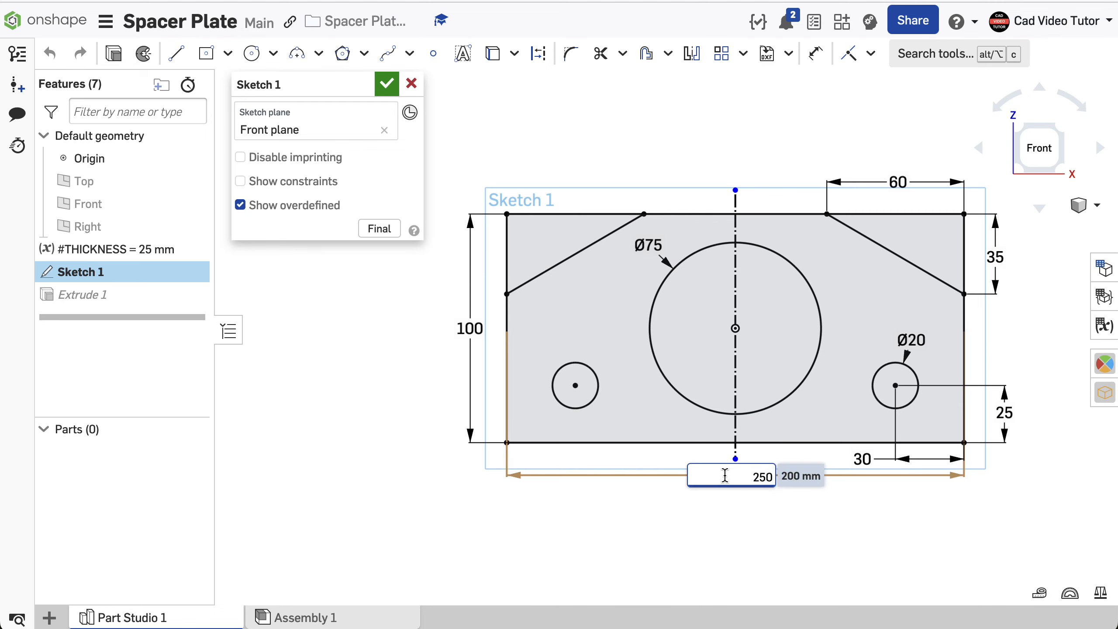
{"action": "key", "text": "Return"}
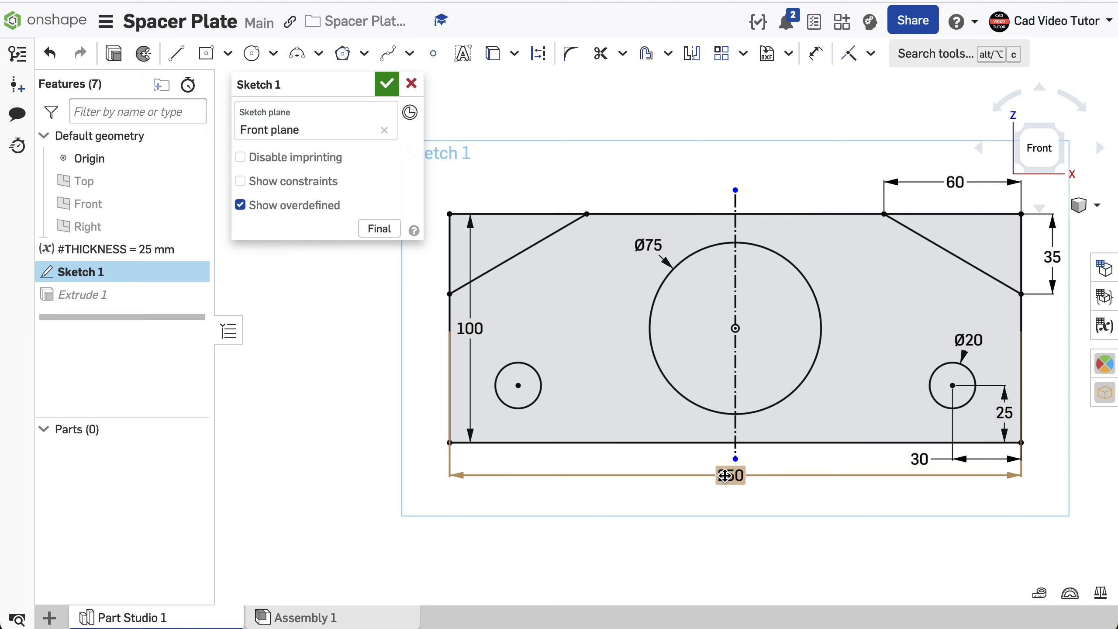
Set the rectangle's overall height to 120 mm, preview the final solid and finish the sketch
{"action": "double_click", "coordinate": [421, 336]}
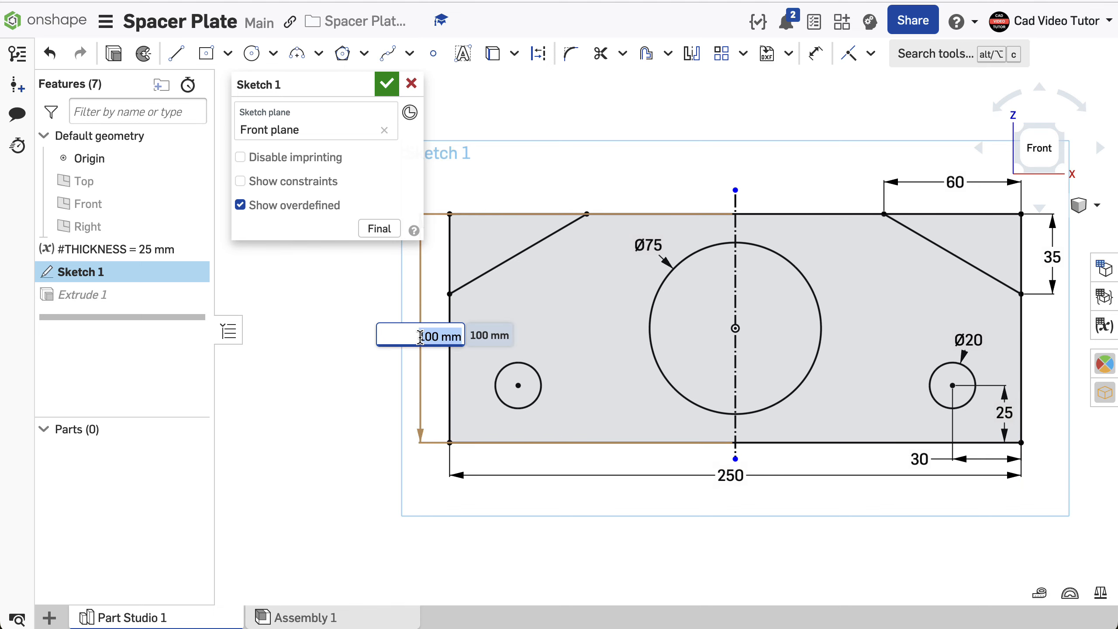
{"action": "type", "text": "120"}
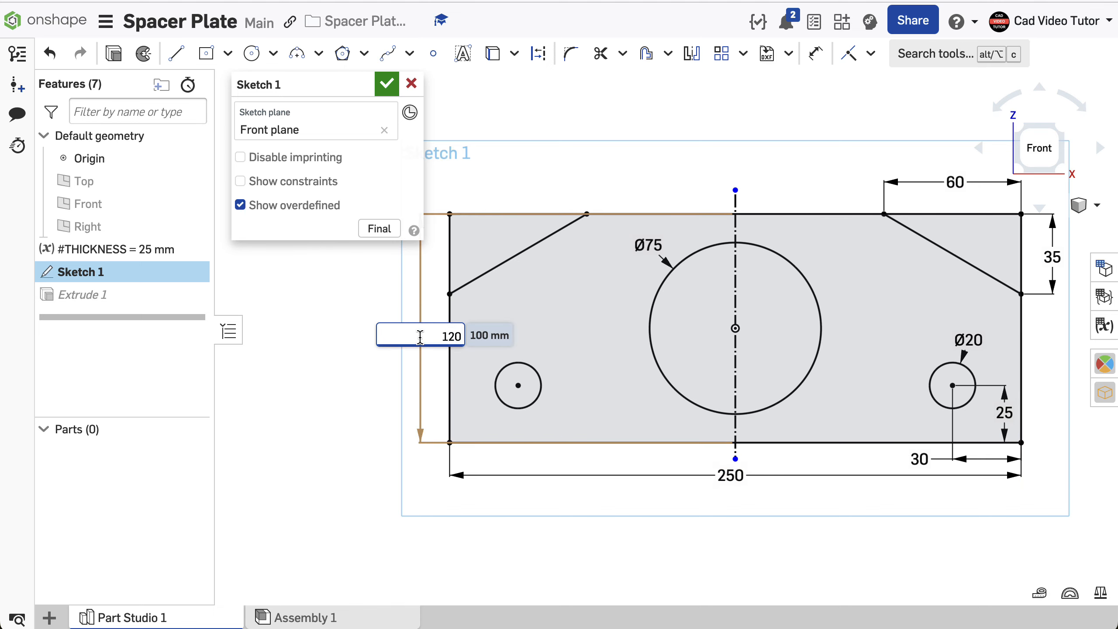
{"action": "key", "text": "Return"}
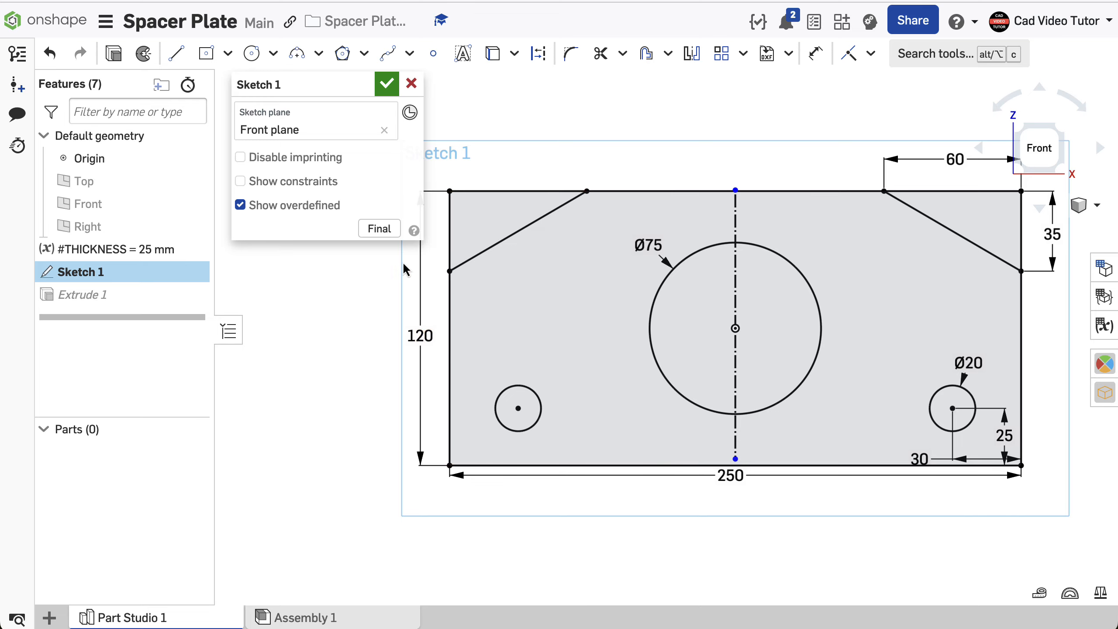
{"action": "left_click", "coordinate": [381, 229]}
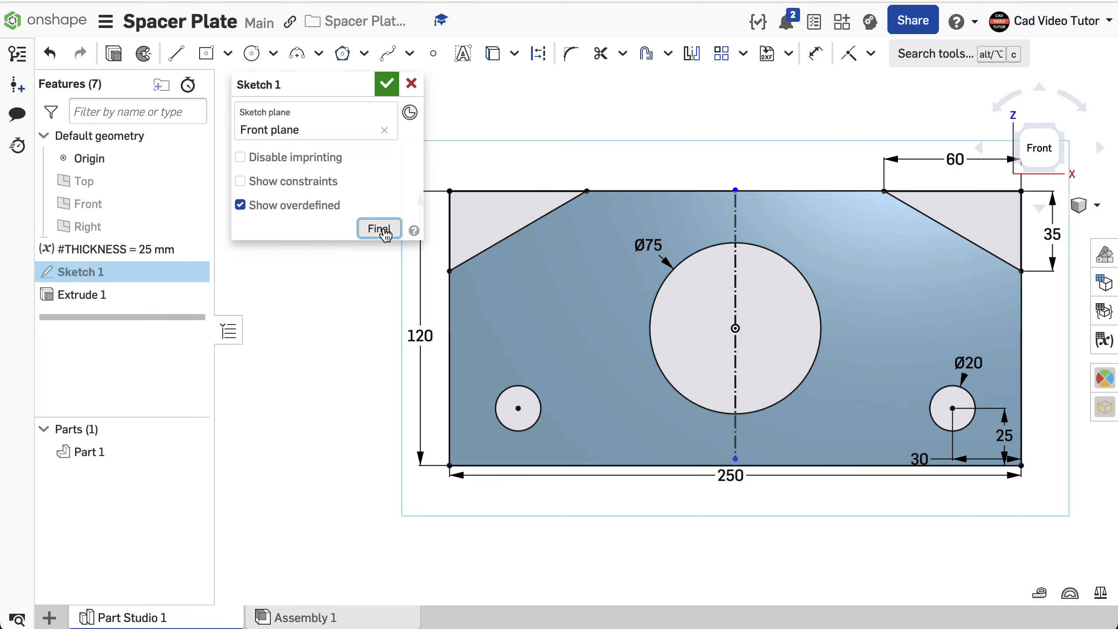
{"action": "mouse_move", "coordinate": [705, 285]}
{"action": "right_mouse_down"}
{"action": "mouse_move", "coordinate": [661, 291]}
{"action": "mouse_move", "coordinate": [629, 322]}
{"action": "mouse_move", "coordinate": [589, 319]}
{"action": "mouse_move", "coordinate": [670, 299]}
{"action": "right_mouse_up"}
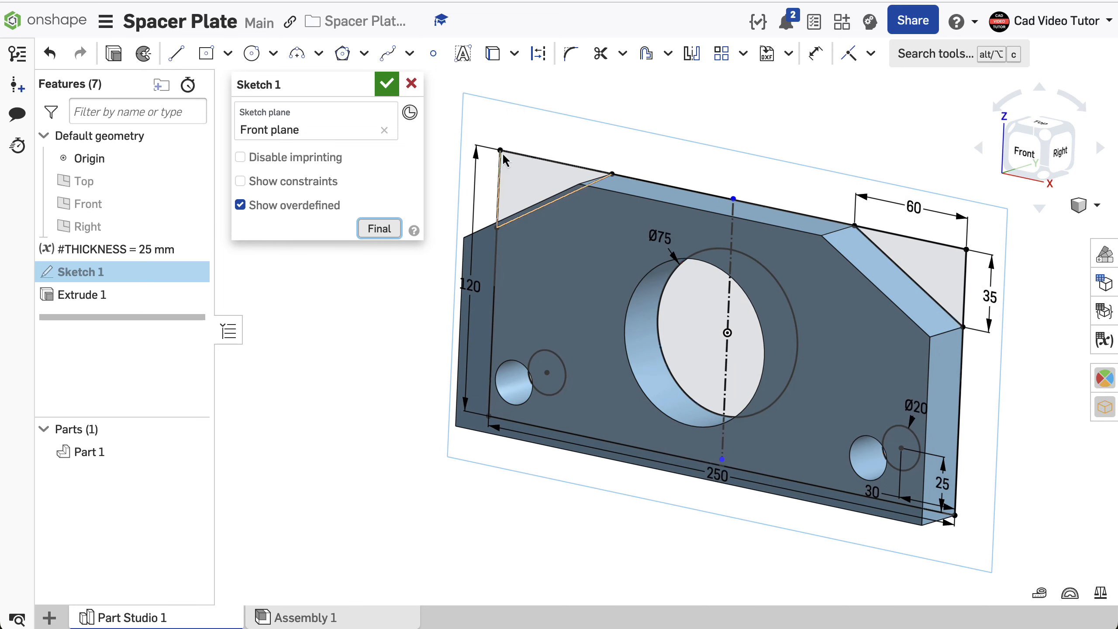
{"action": "left_click", "coordinate": [393, 83]}
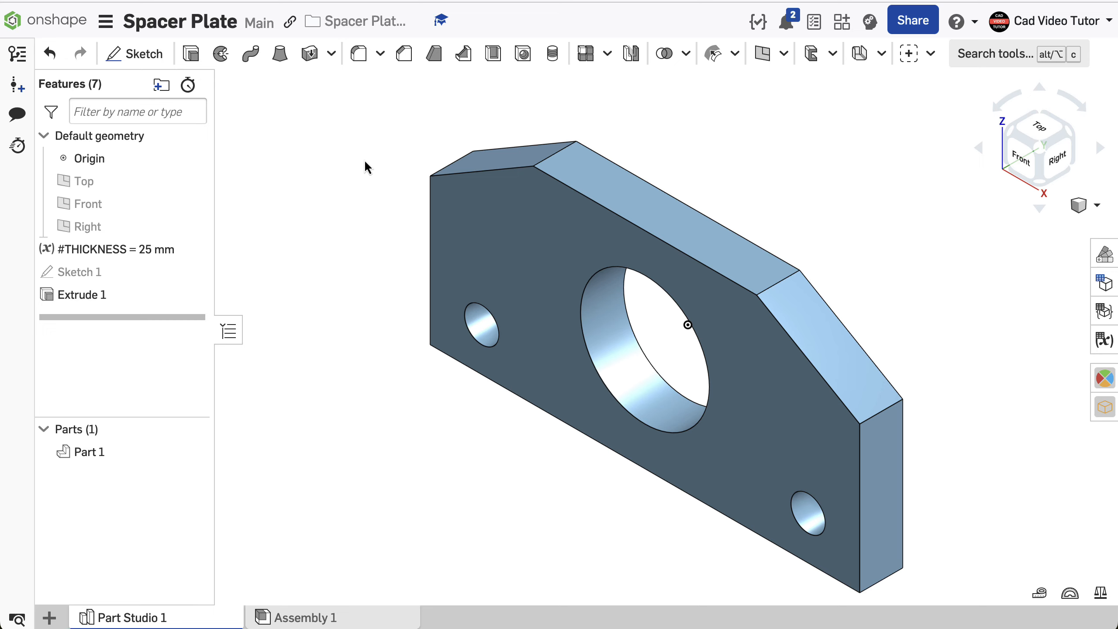
Measure the mass properties of the resized plate, and close the results
{"action": "left_click", "coordinate": [1101, 594]}
{"action": "left_click", "coordinate": [796, 383]}
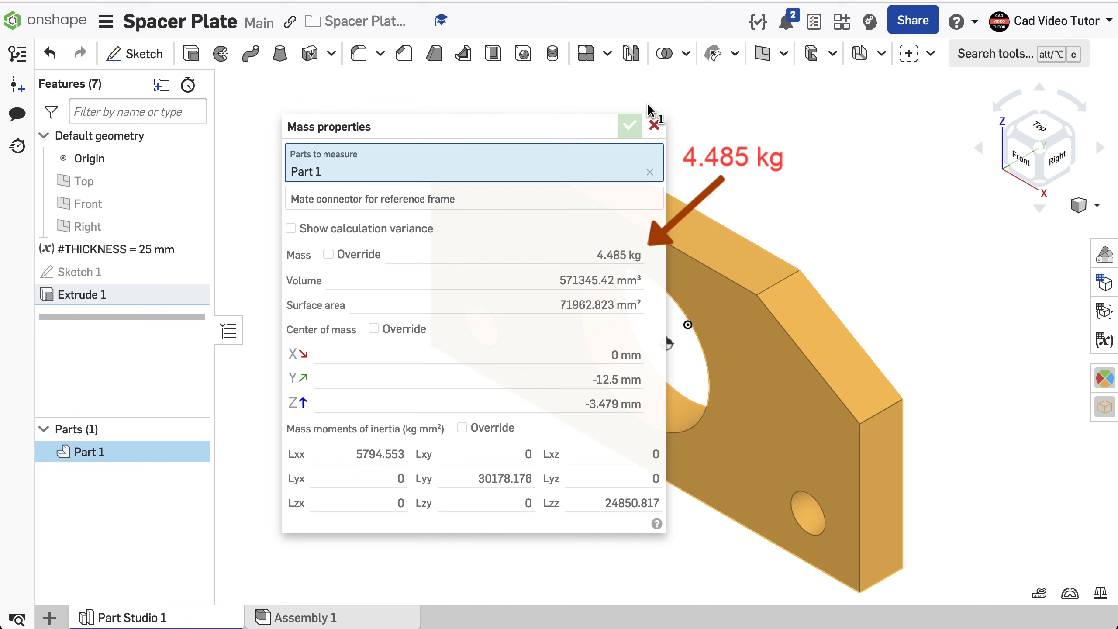
{"action": "left_click", "coordinate": [654, 125]}
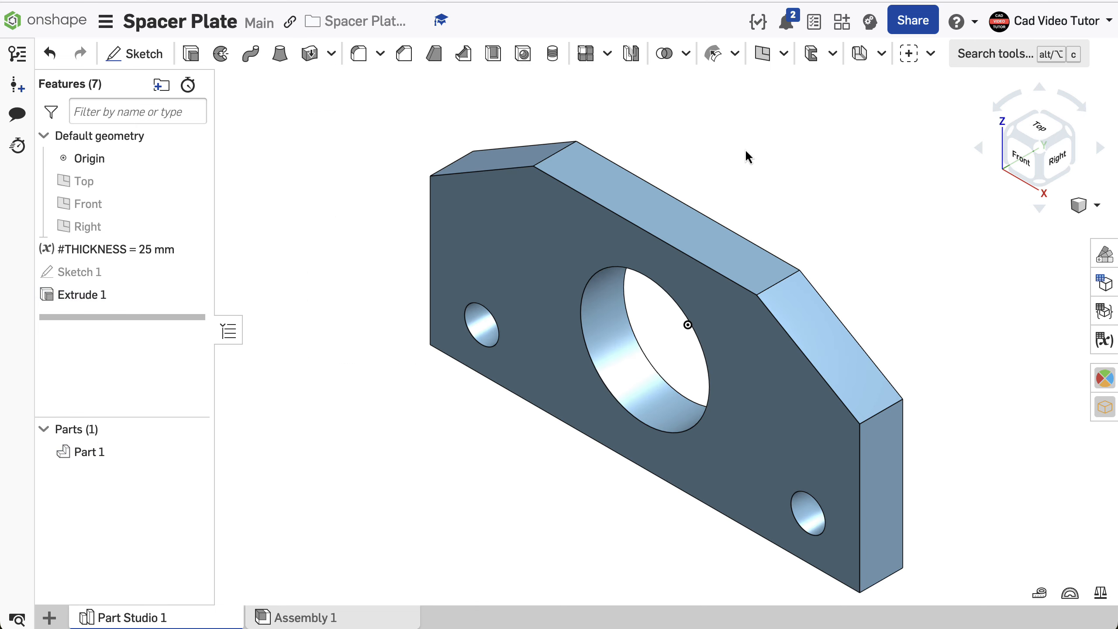